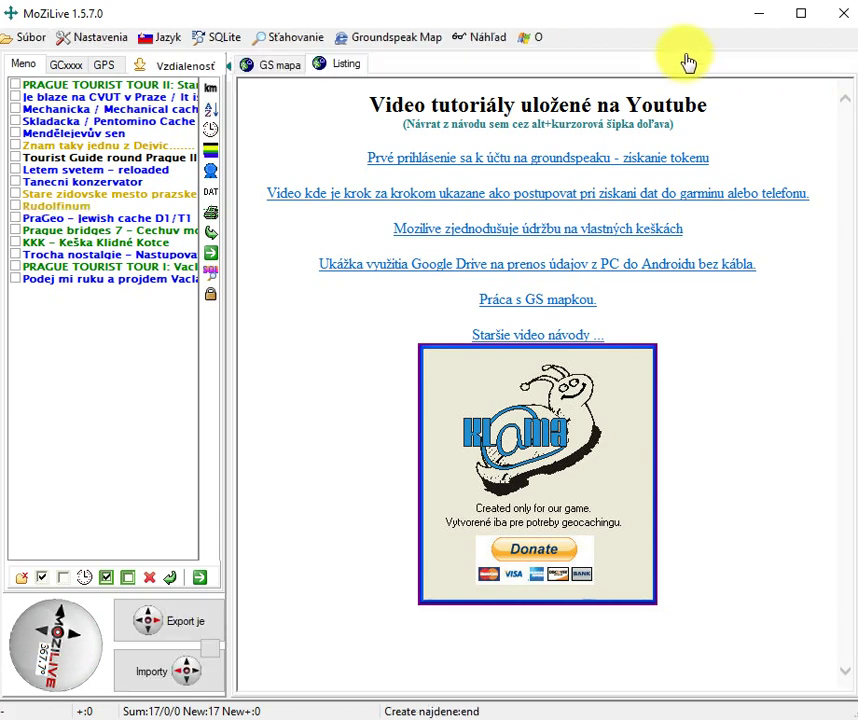
Fetch your own geocache logs through API 1.0 and dismiss the statistics data notice.
left_click(292, 40)
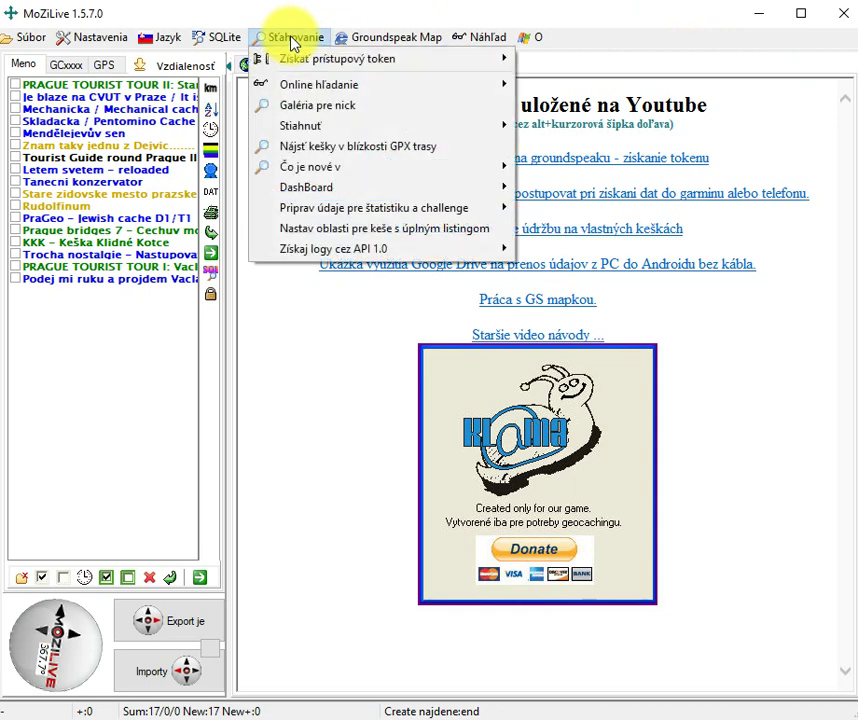
mouse_move(316, 250)
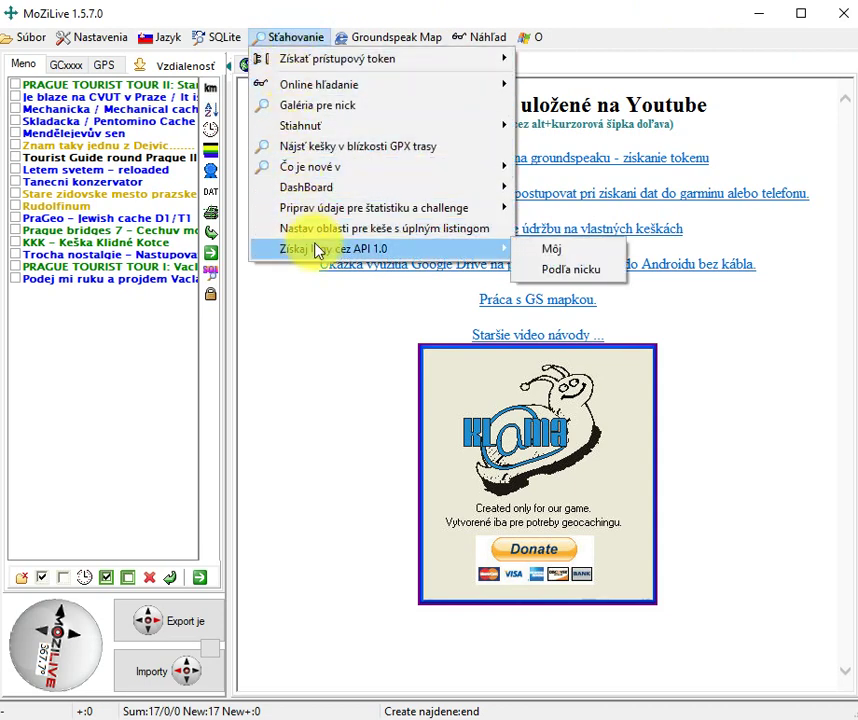
left_click(557, 250)
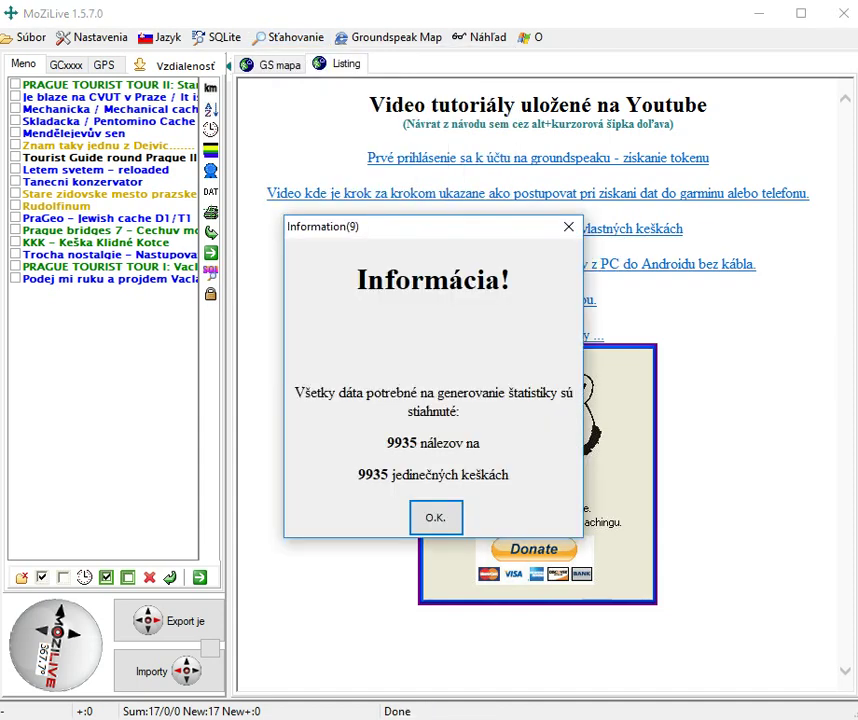
left_click(441, 522)
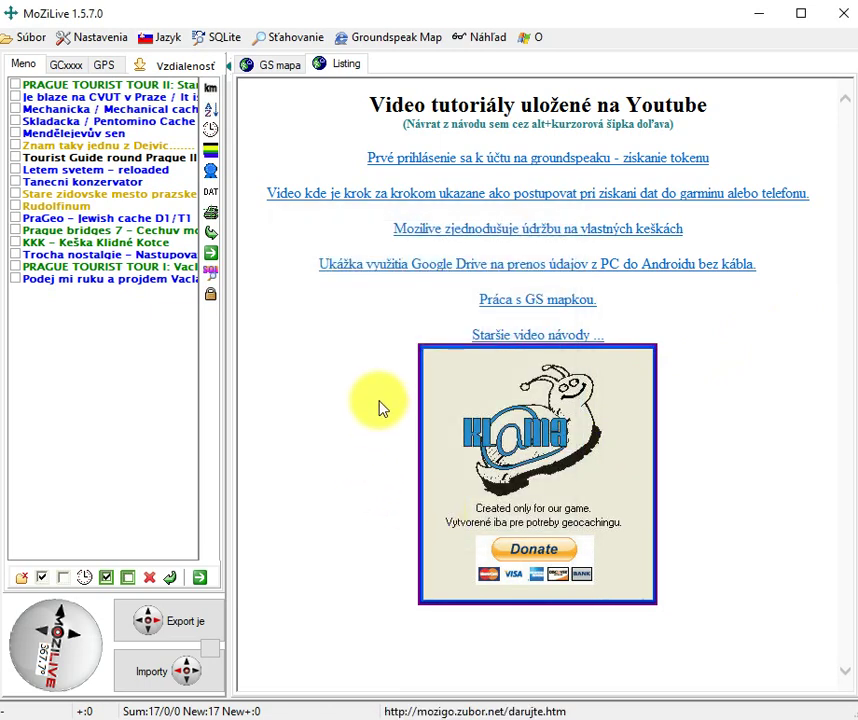
Export the finds to a Fusion Table from the statistics modules and create the map from the DocID table.
left_click(162, 38)
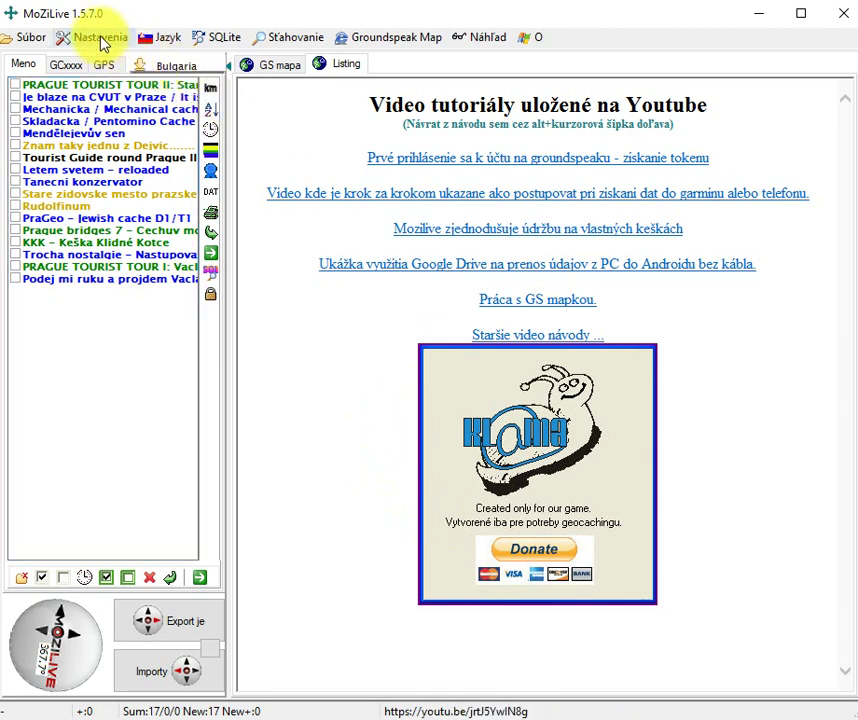
left_click(100, 40)
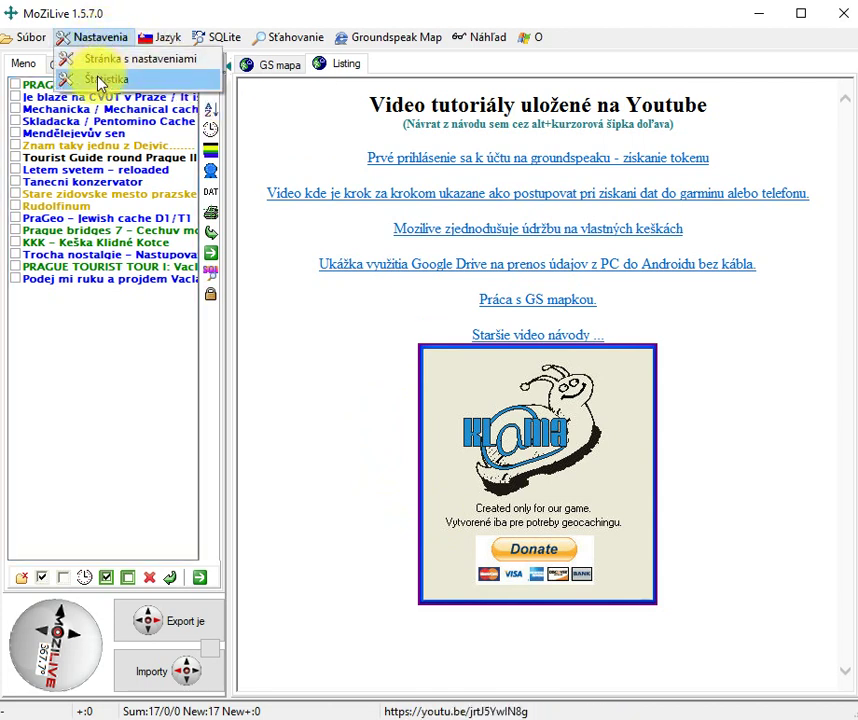
left_click(100, 80)
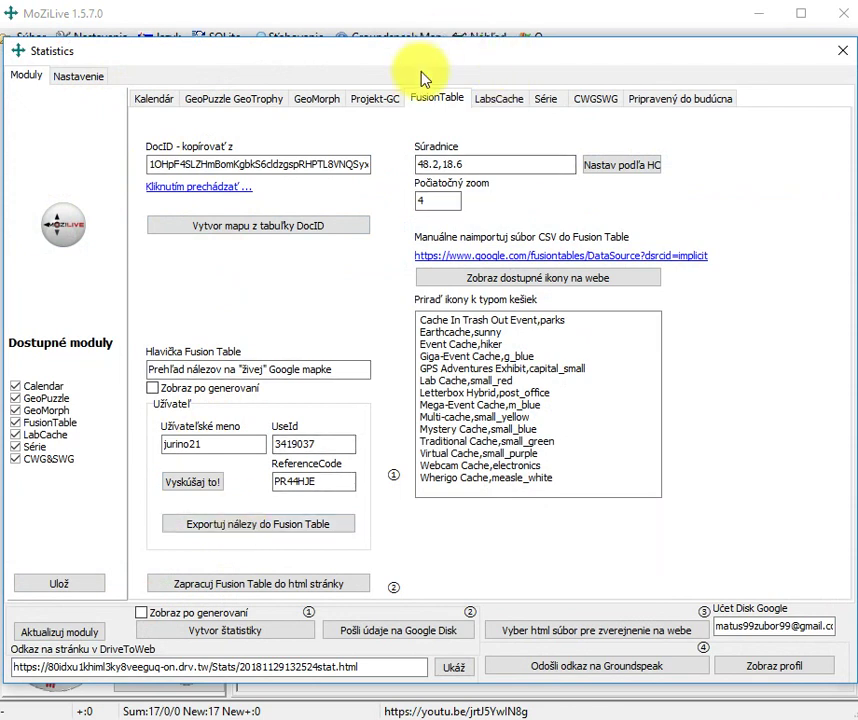
left_click(259, 524)
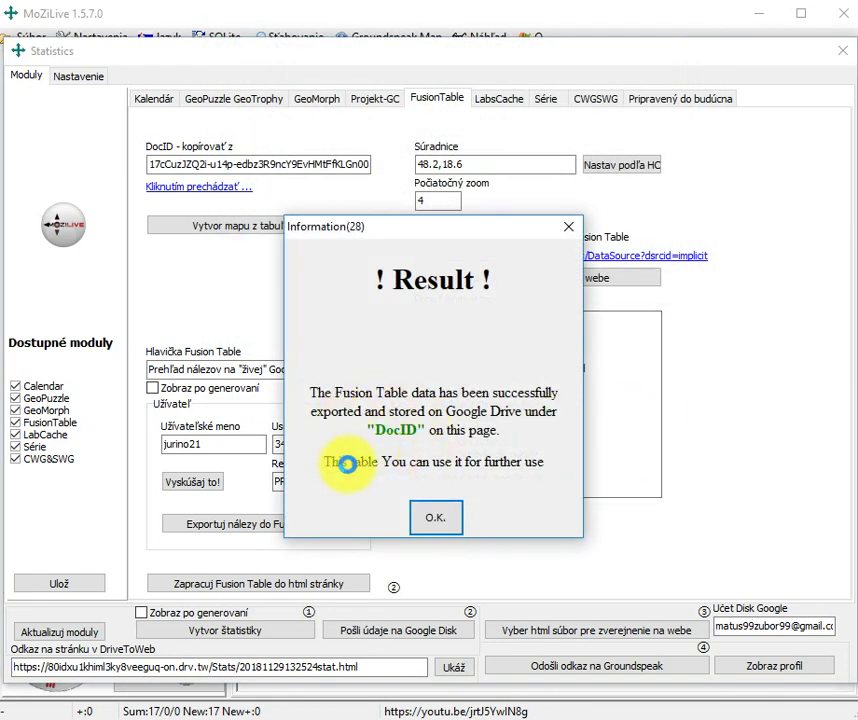
left_click(437, 520)
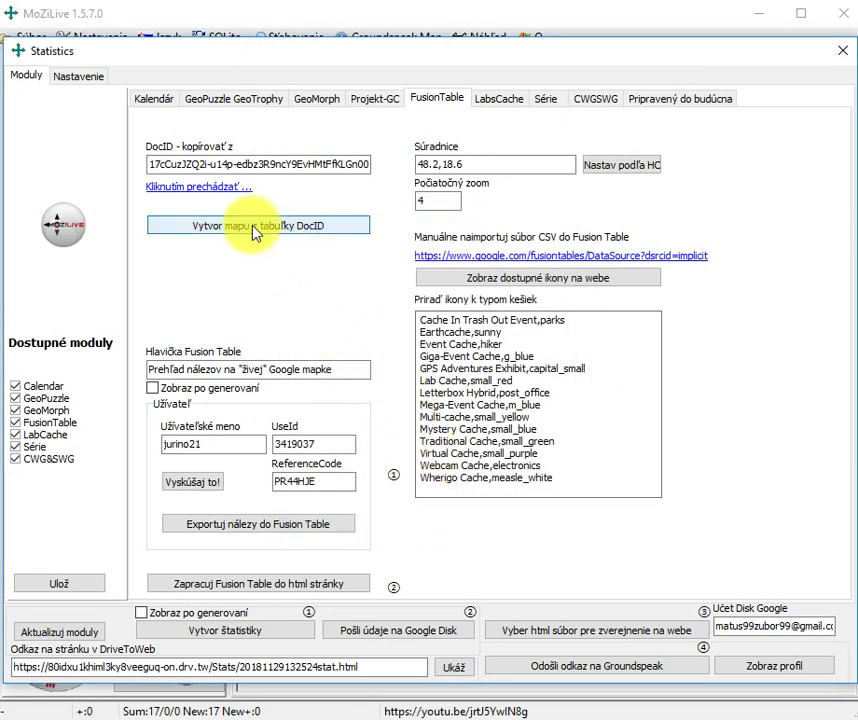
left_click(305, 226)
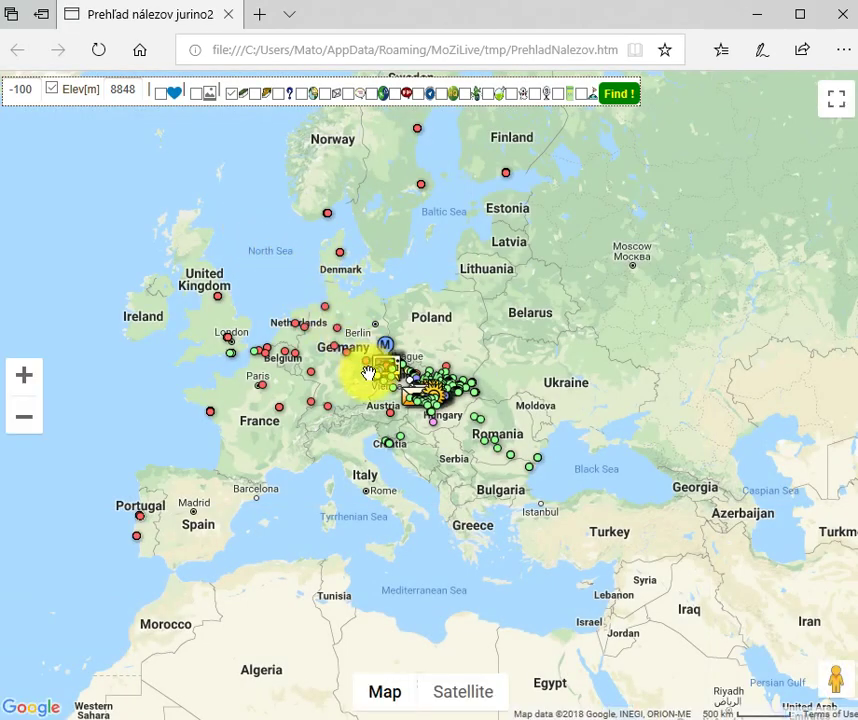
View the details of the find at Český Krumlov on the map and close them.
scroll(368, 373, "up", 1)
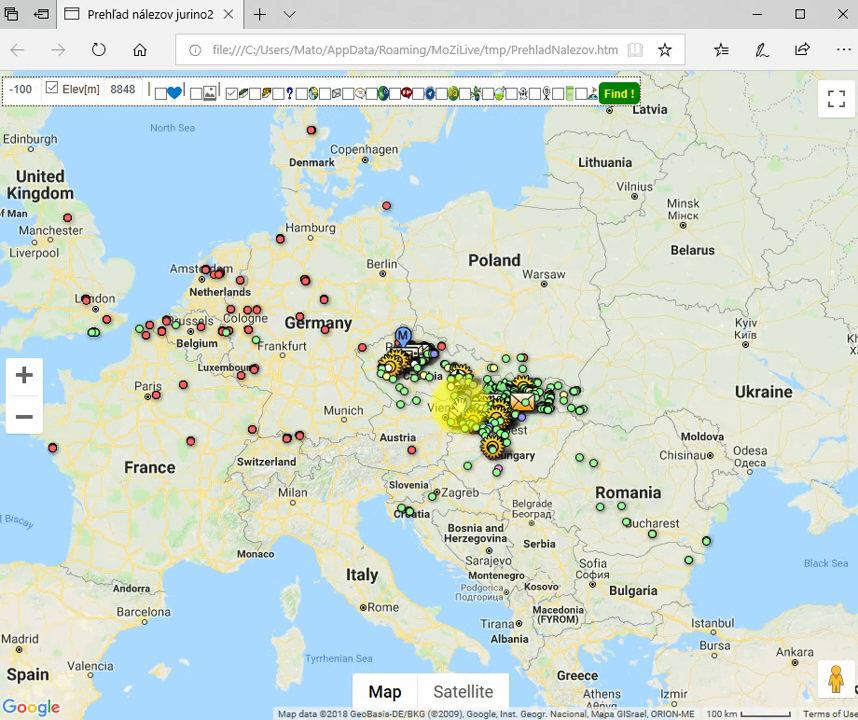
scroll(458, 405, "up", 1)
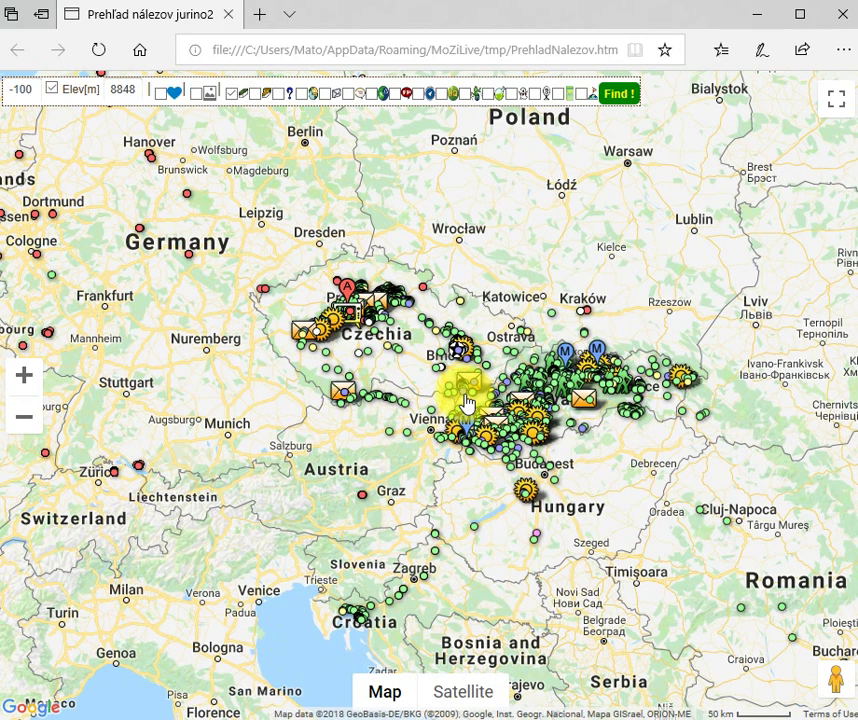
scroll(465, 400, "up", 1)
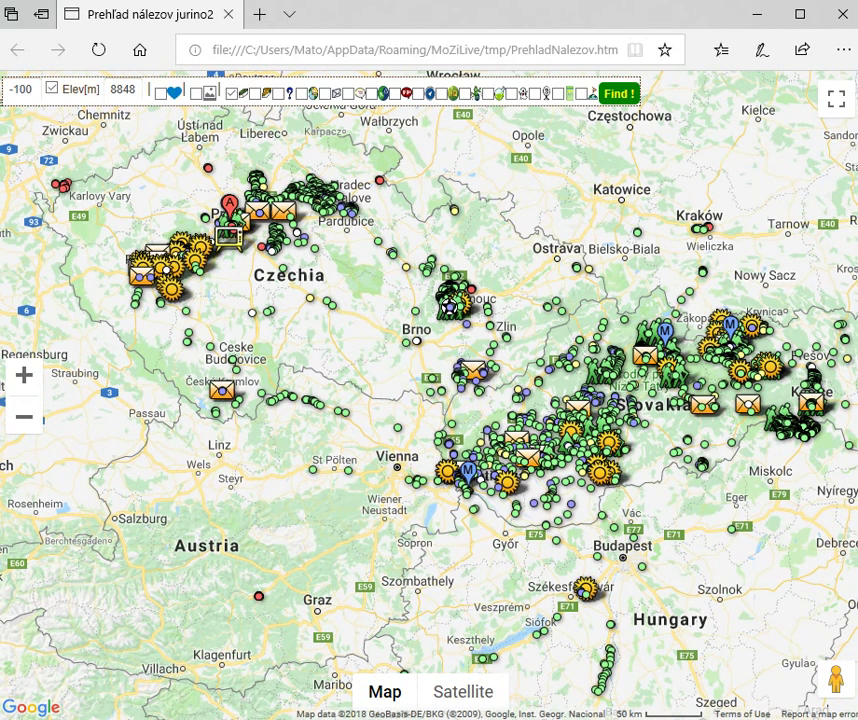
left_click(222, 391)
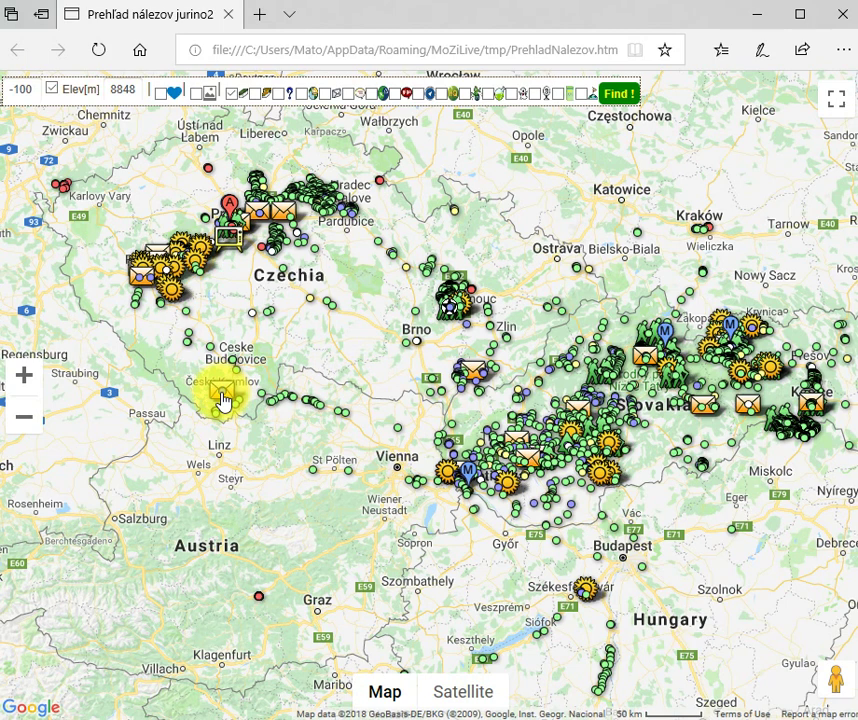
left_click(222, 396)
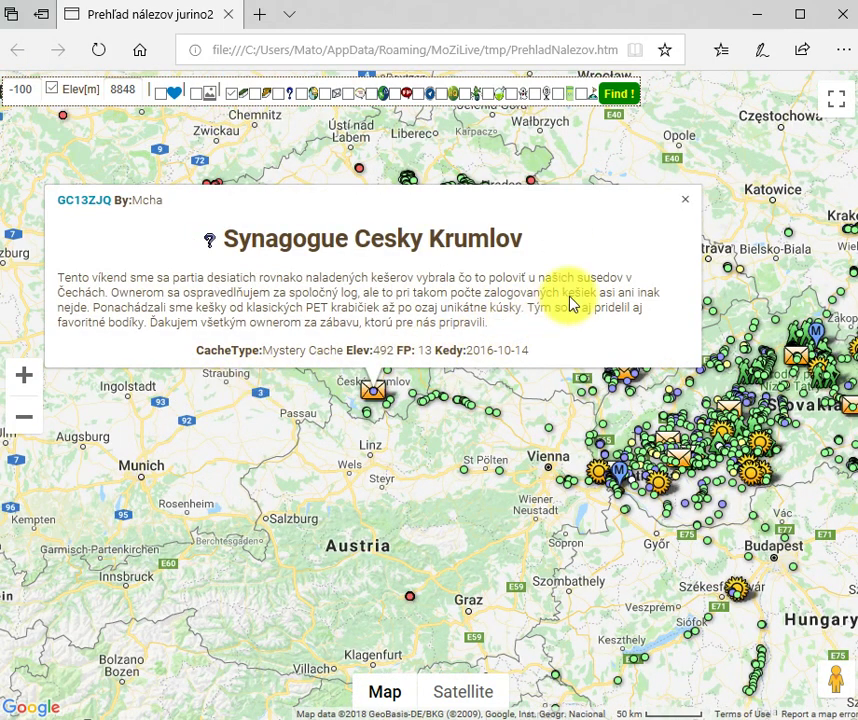
left_click(686, 206)
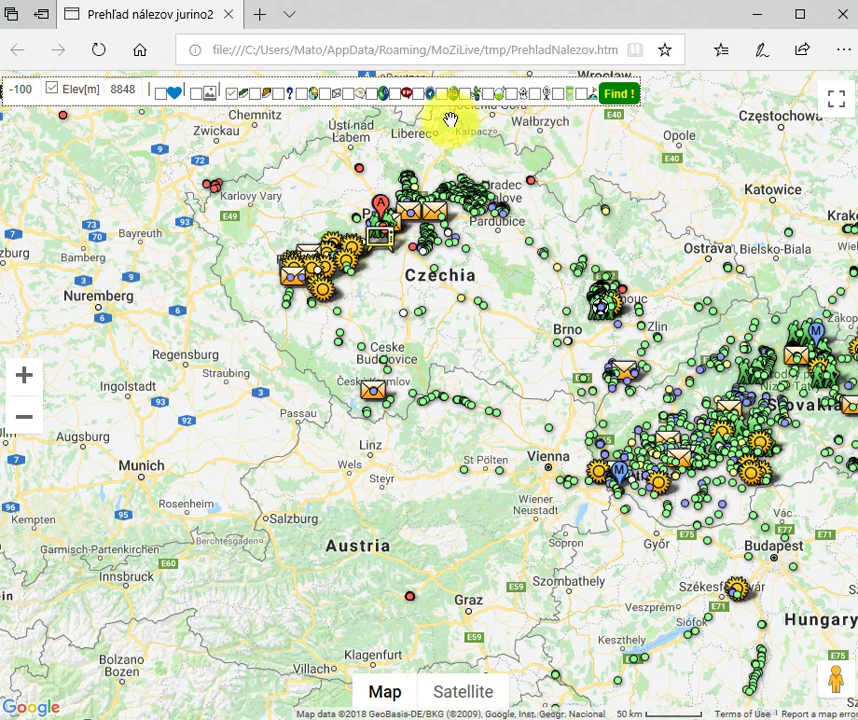
Filter the map to finds with images and look through the log photo of the find on the Croatian coast.
left_click(196, 93)
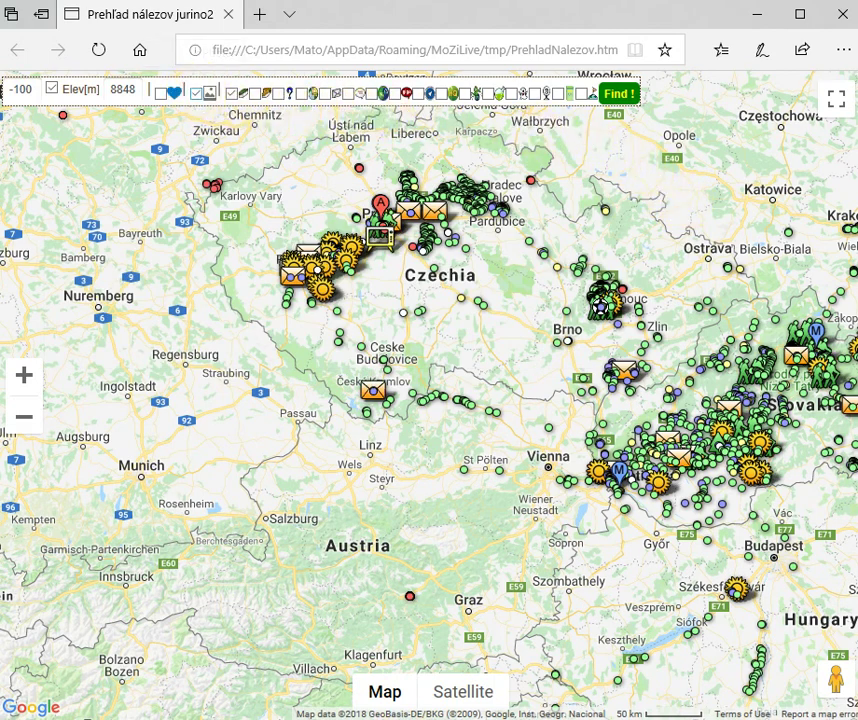
left_click(621, 99)
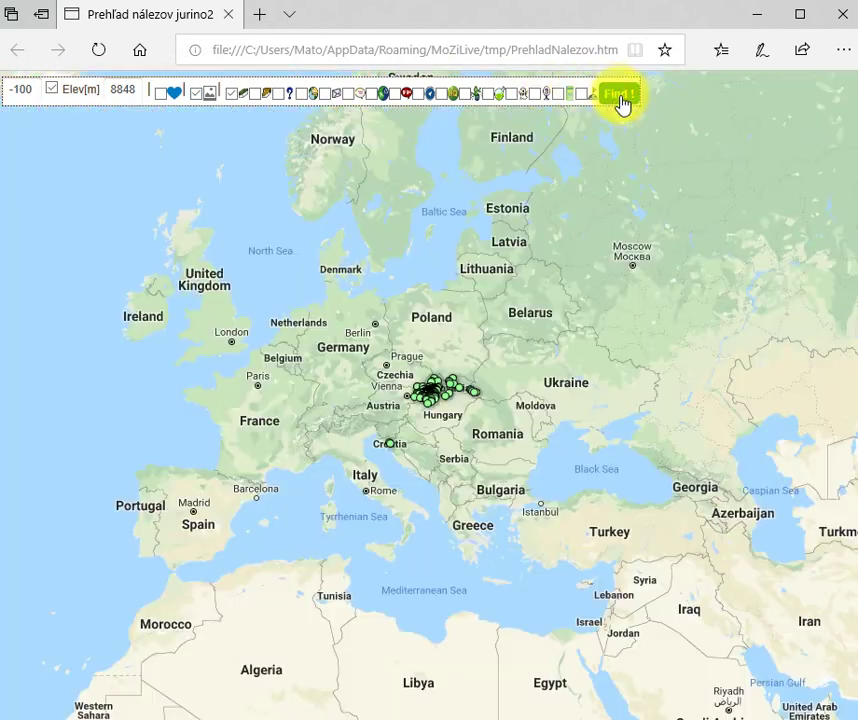
left_click_drag(469, 415, 450, 420)
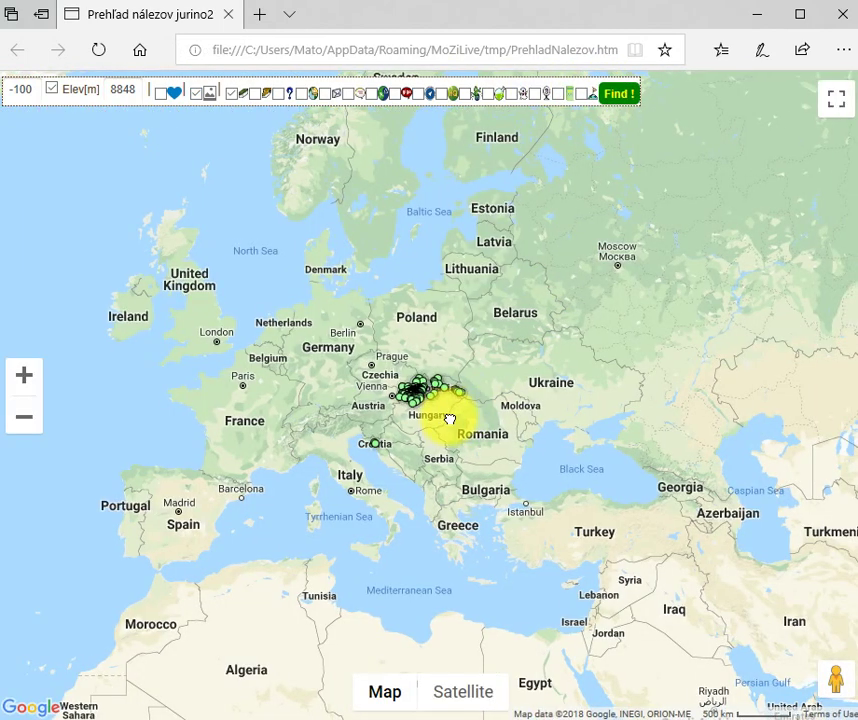
double_click(450, 417)
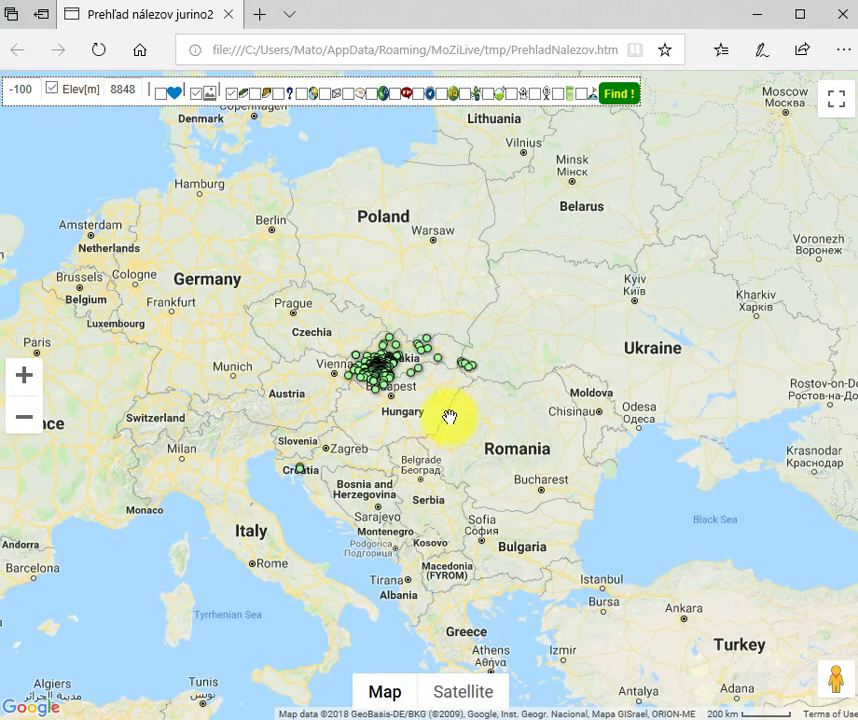
double_click(450, 417)
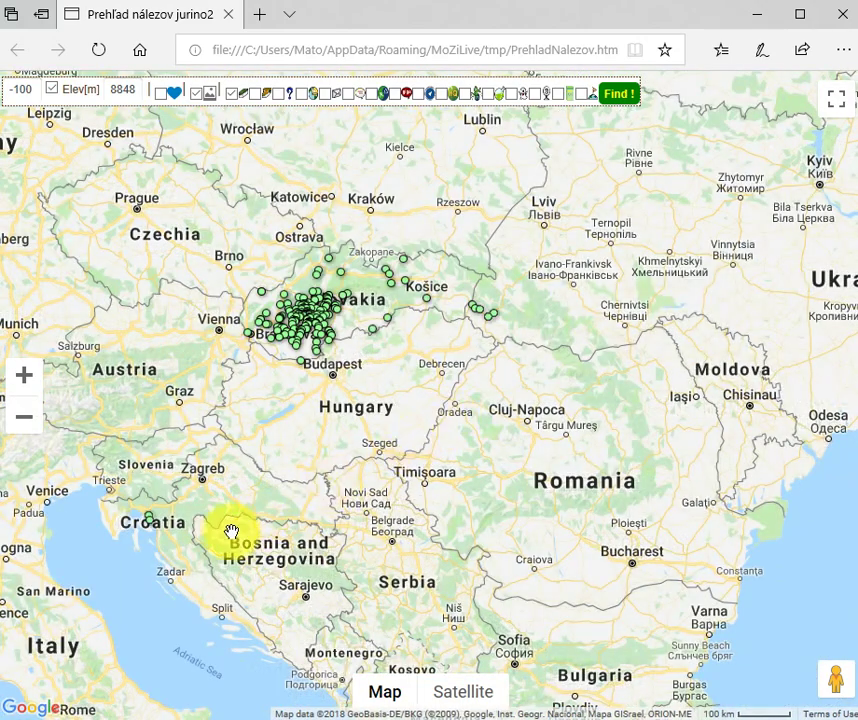
left_click(150, 528)
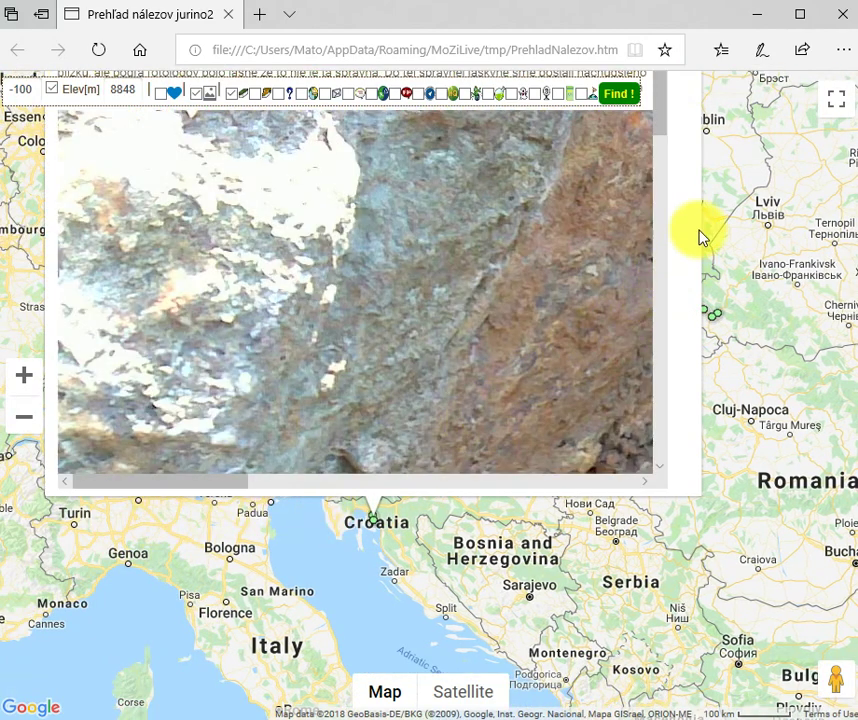
left_click_drag(662, 125, 655, 460)
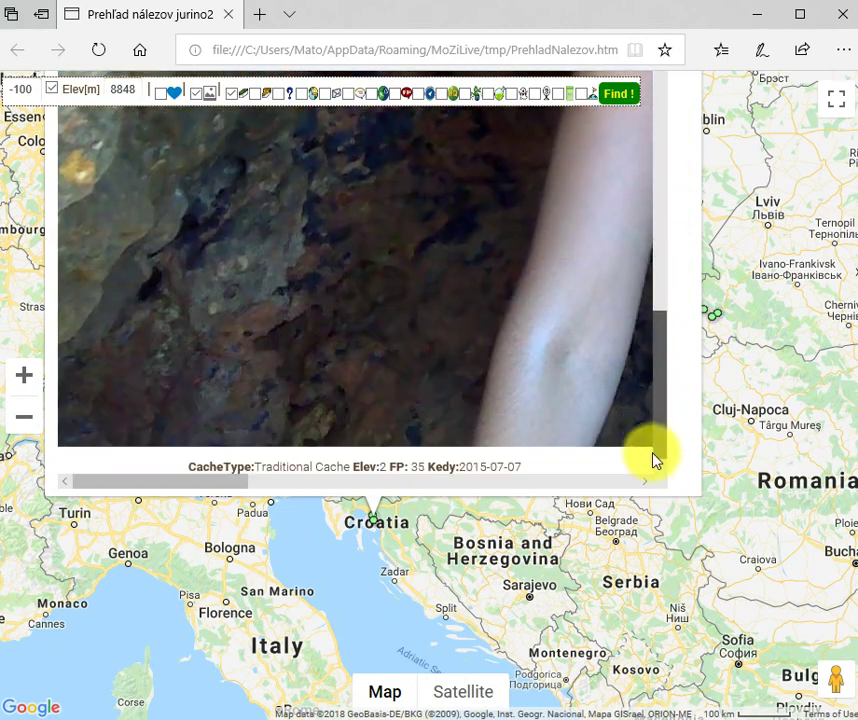
left_click_drag(239, 484, 540, 463)
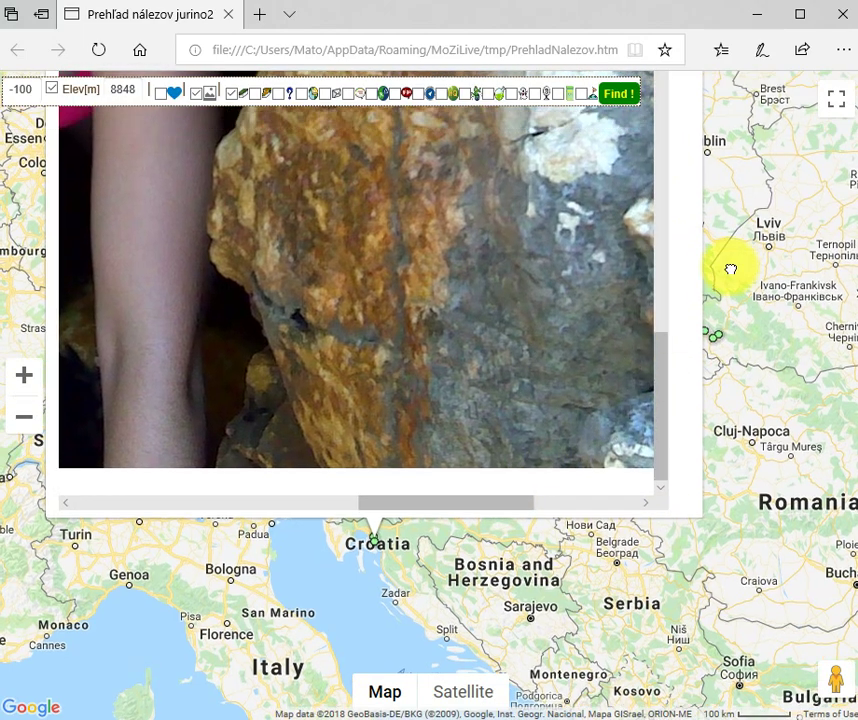
left_click_drag(728, 268, 740, 607)
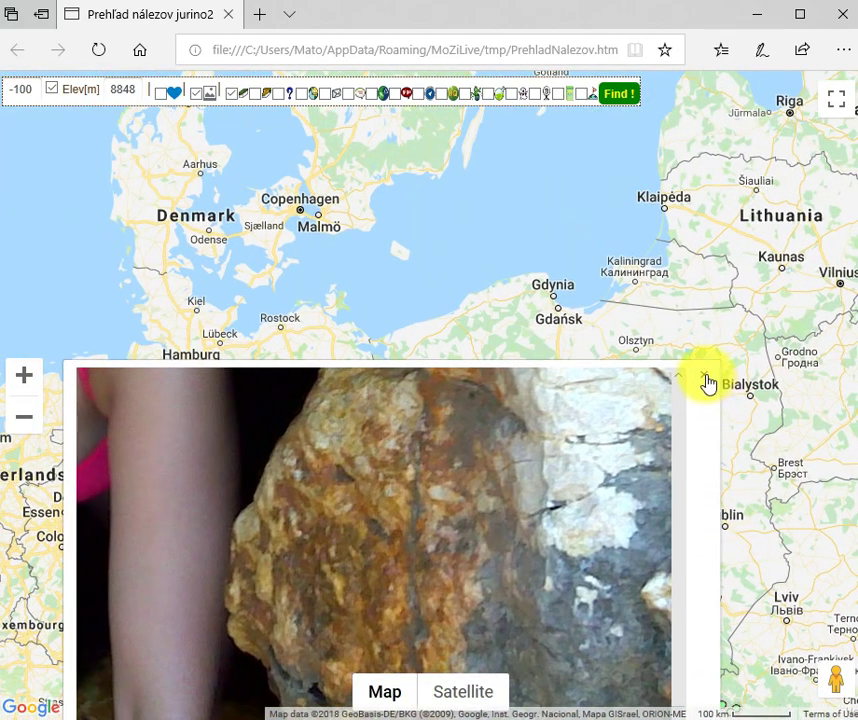
left_click(705, 380)
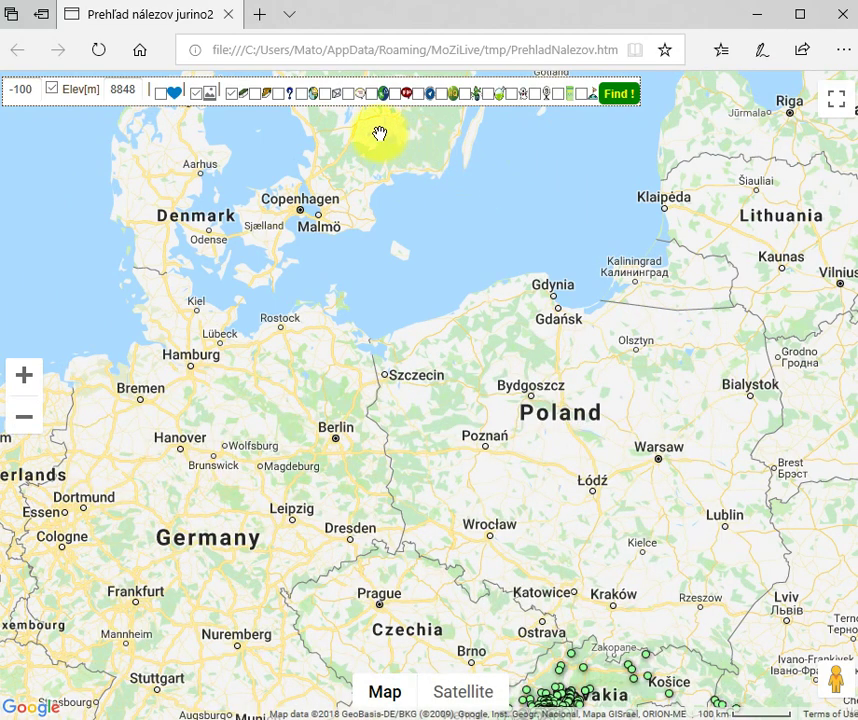
Filter the map to traditional, multi and mystery caches without the image condition, and view the details of the Bucharest find.
left_click(279, 93)
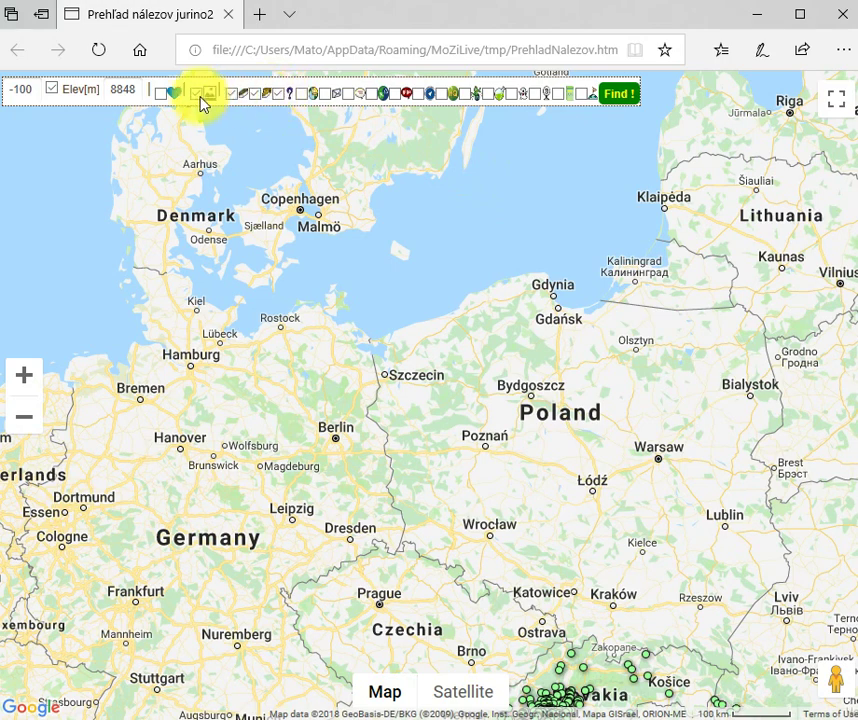
left_click(621, 96)
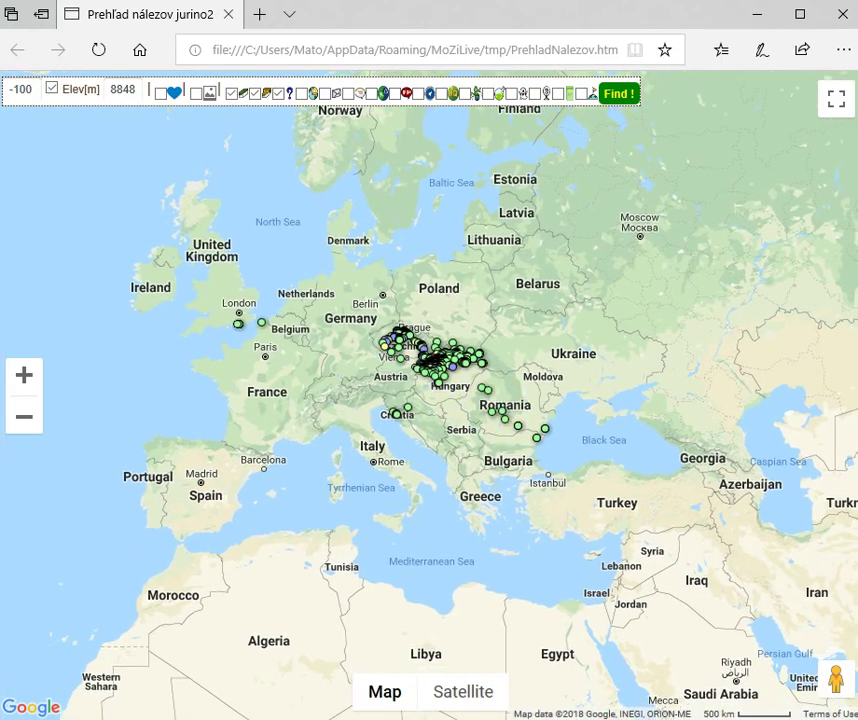
scroll(520, 420, "up", 3)
scroll(525, 420, "up", 2)
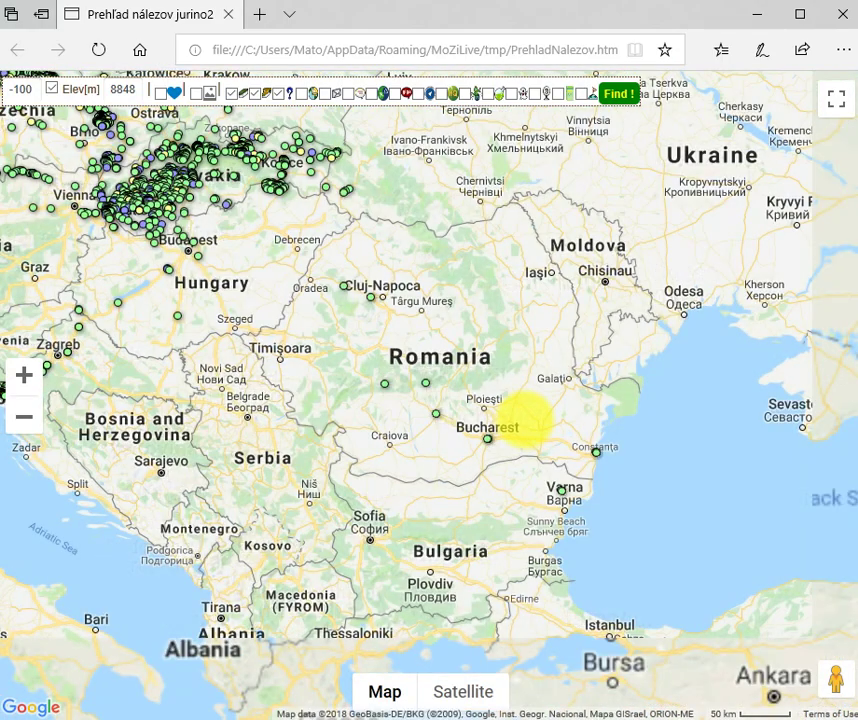
scroll(527, 417, "up", 2)
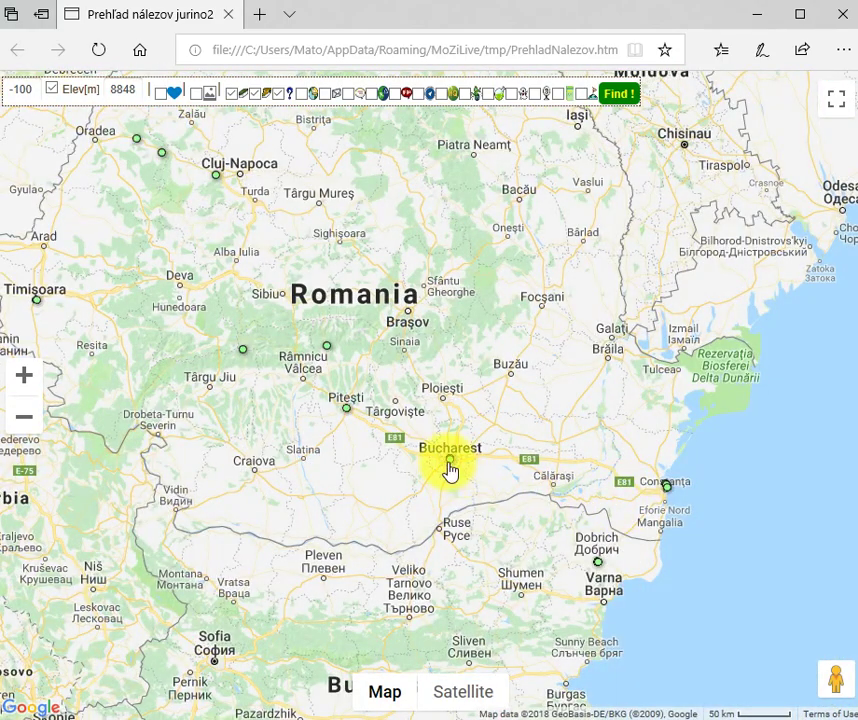
left_click(448, 462)
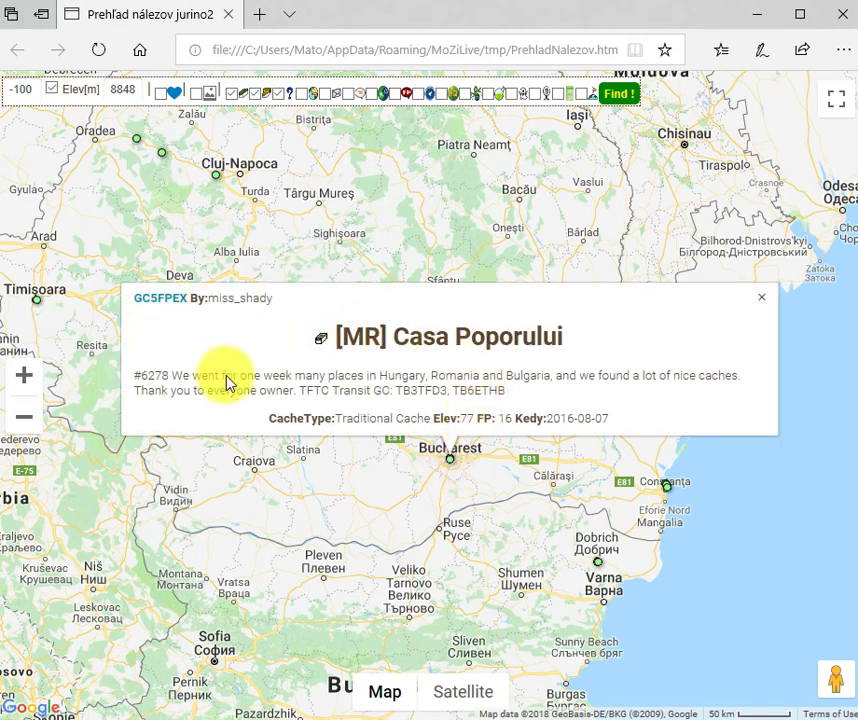
left_click(760, 302)
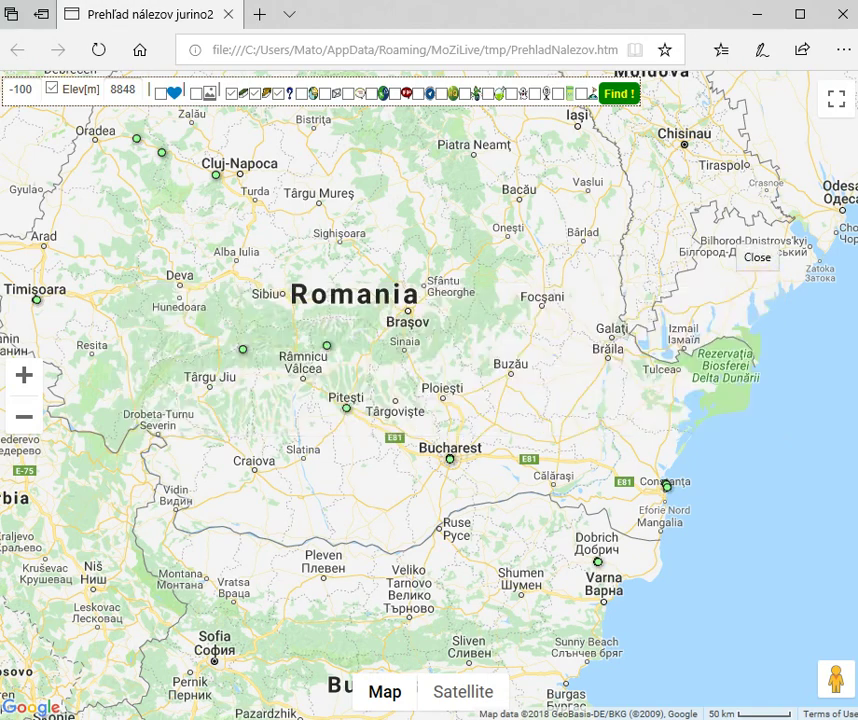
Close the finds map and create the calendar for the History day-by-day module.
left_click(843, 18)
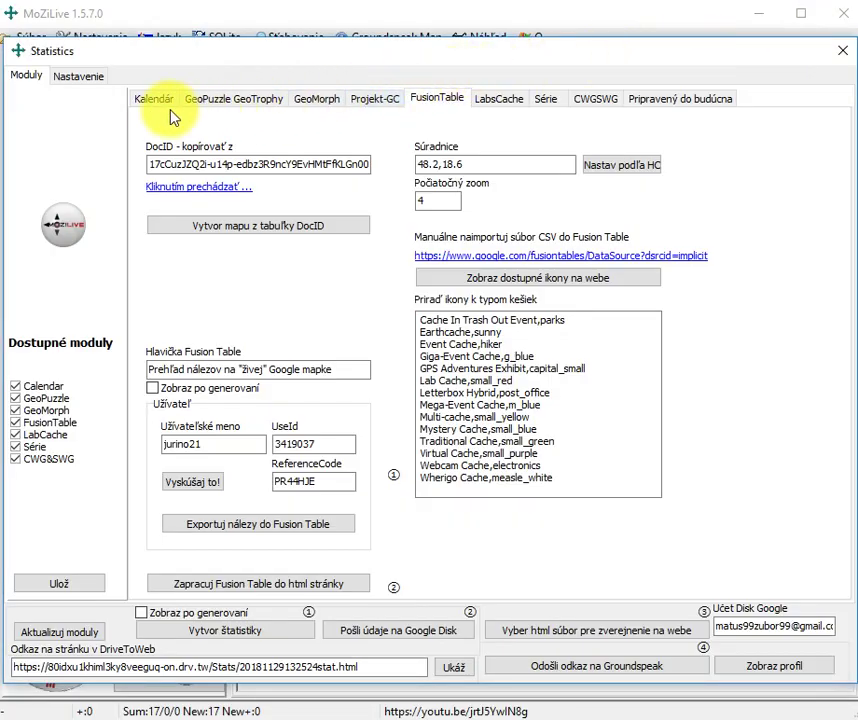
left_click(152, 100)
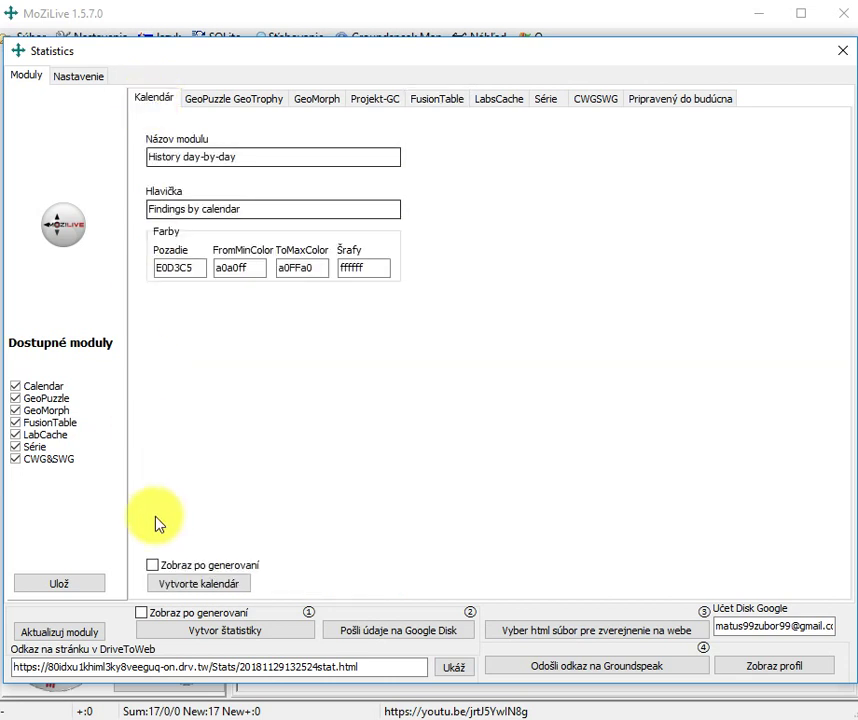
left_click(186, 584)
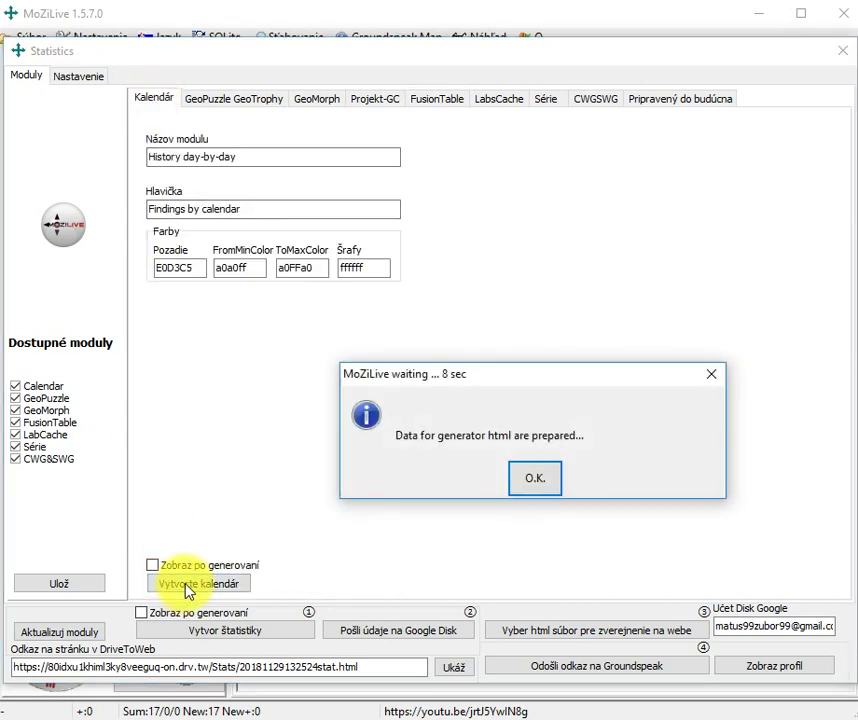
Generate the GeoPuzzle data from the real finds and create the geomorphological graph for the GeoMorph module.
left_click(535, 480)
left_click(228, 100)
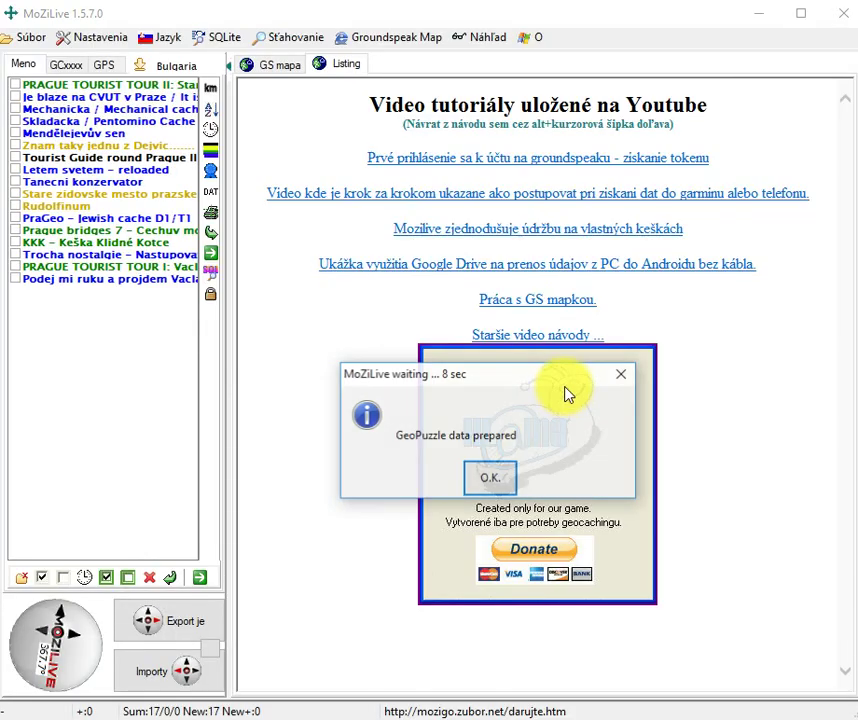
left_click(485, 480)
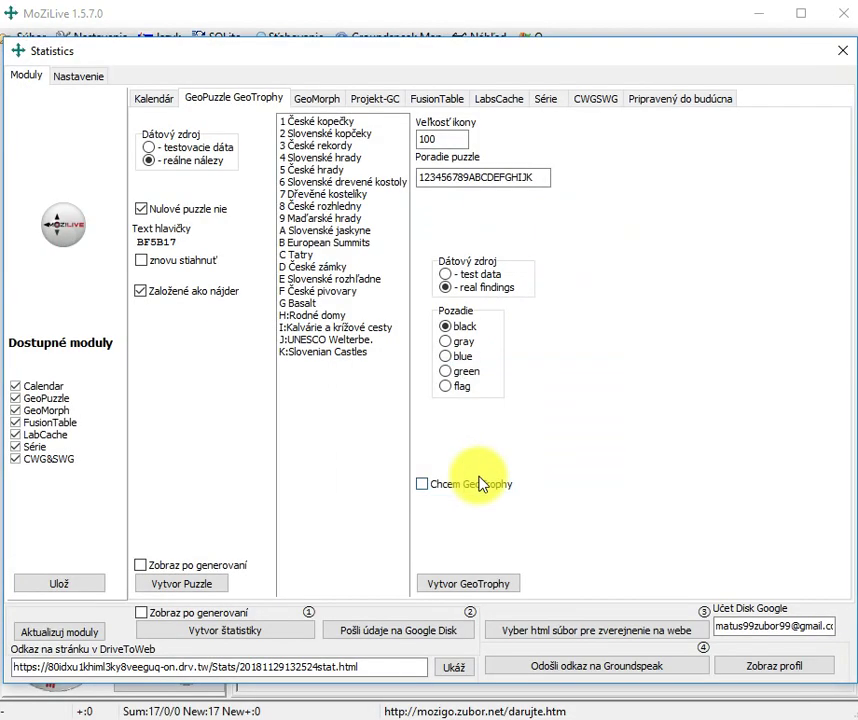
left_click(318, 99)
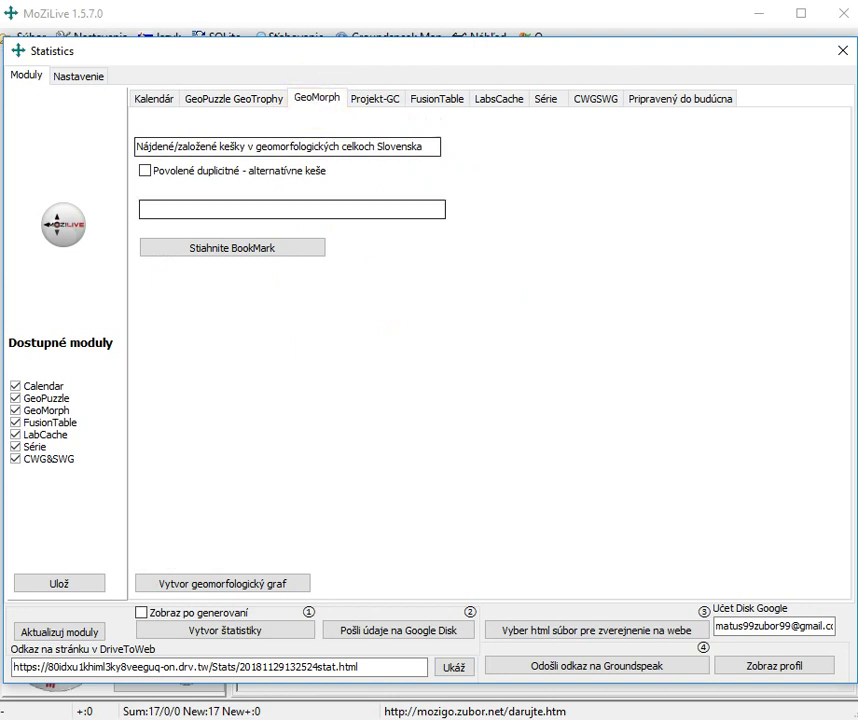
left_click(255, 594)
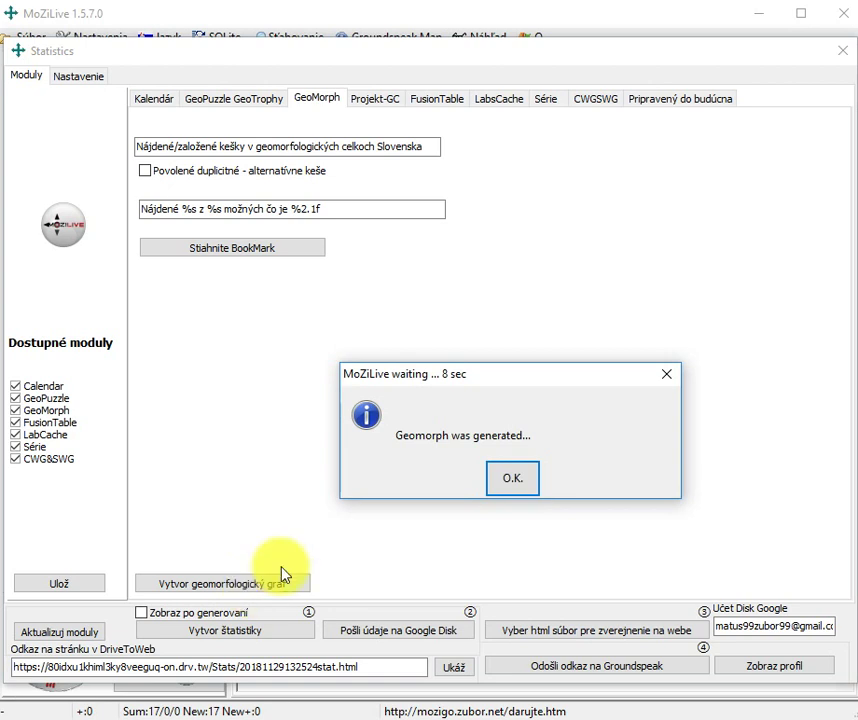
left_click(511, 481)
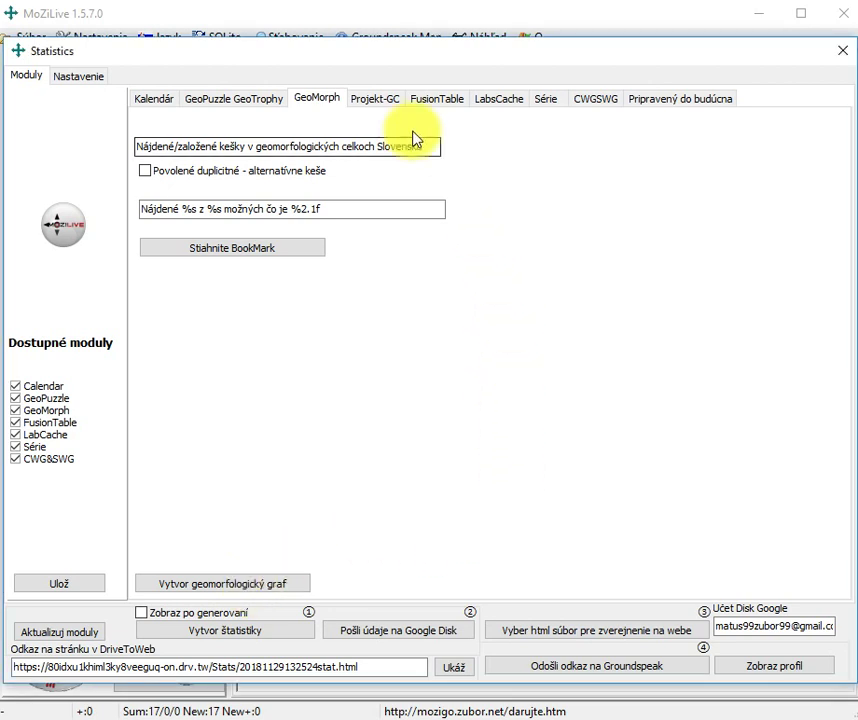
Correct the Project-GC data according to the database and incorporate the Fusion Table into the HTML page.
left_click(386, 103)
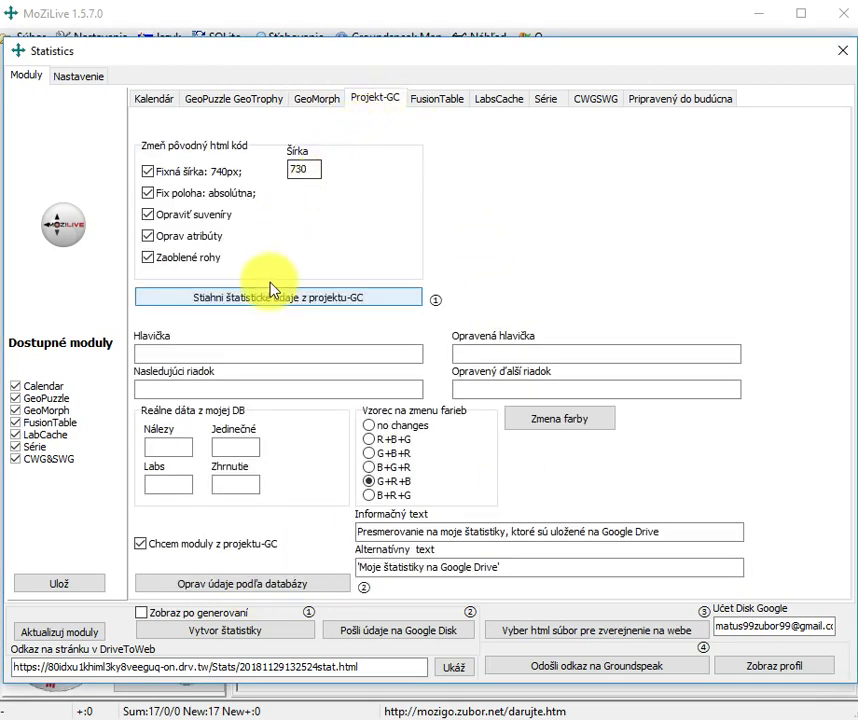
left_click(243, 588)
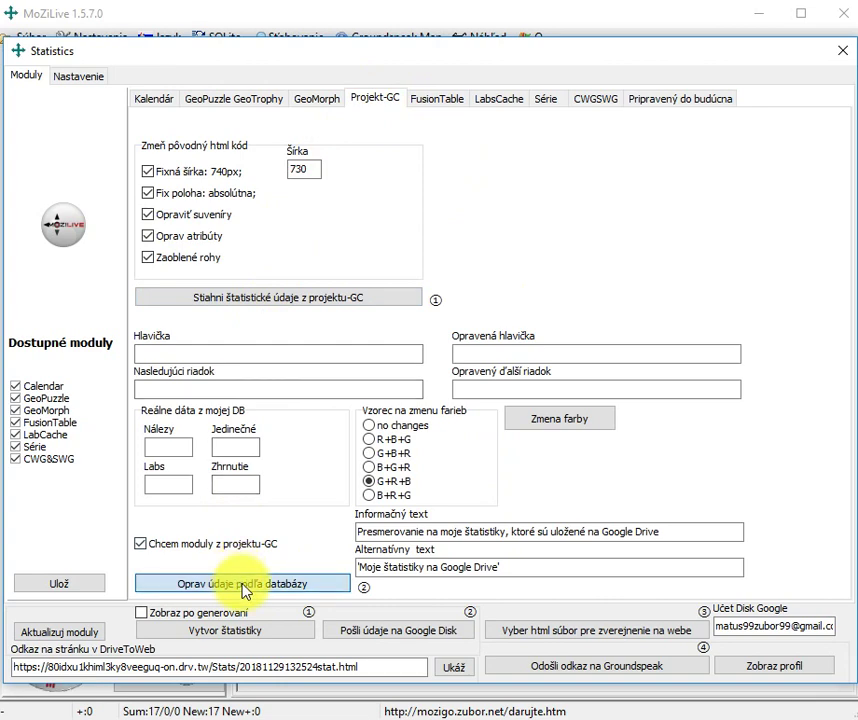
left_click(436, 98)
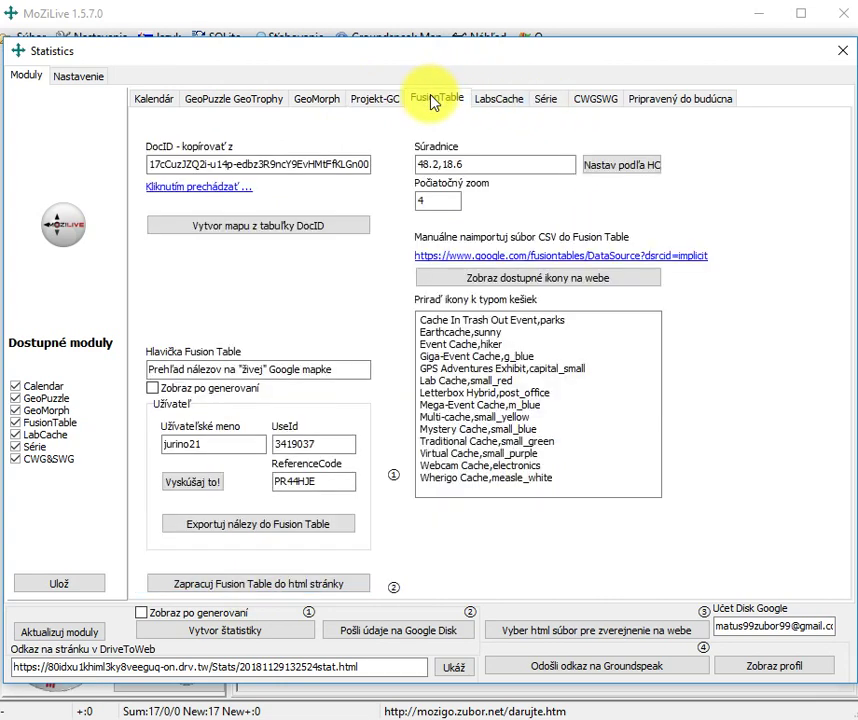
left_click(245, 590)
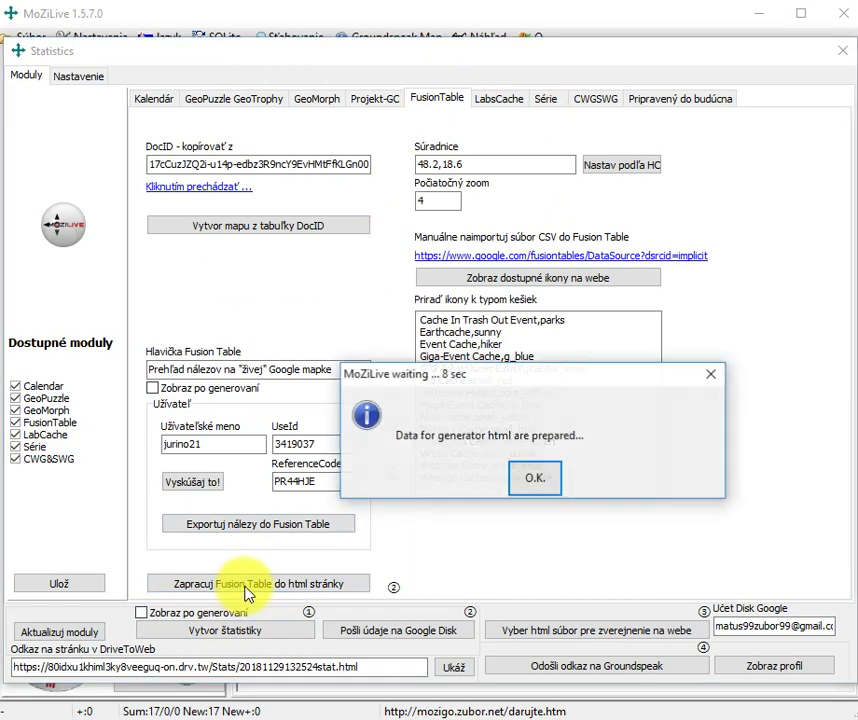
left_click(525, 477)
Generate the LabCache module and the Series module with all listed series included.
left_click(506, 105)
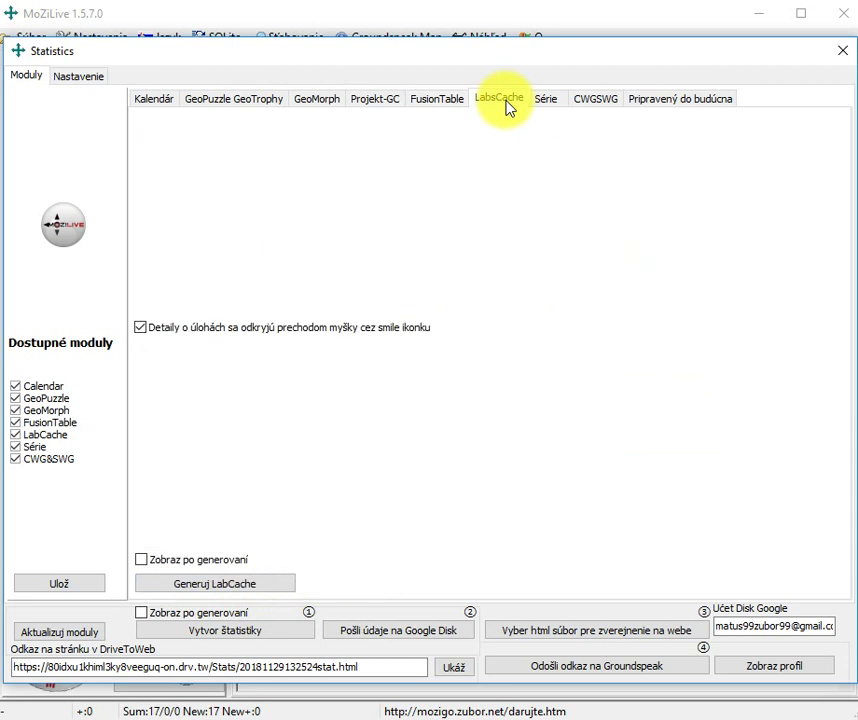
left_click(234, 583)
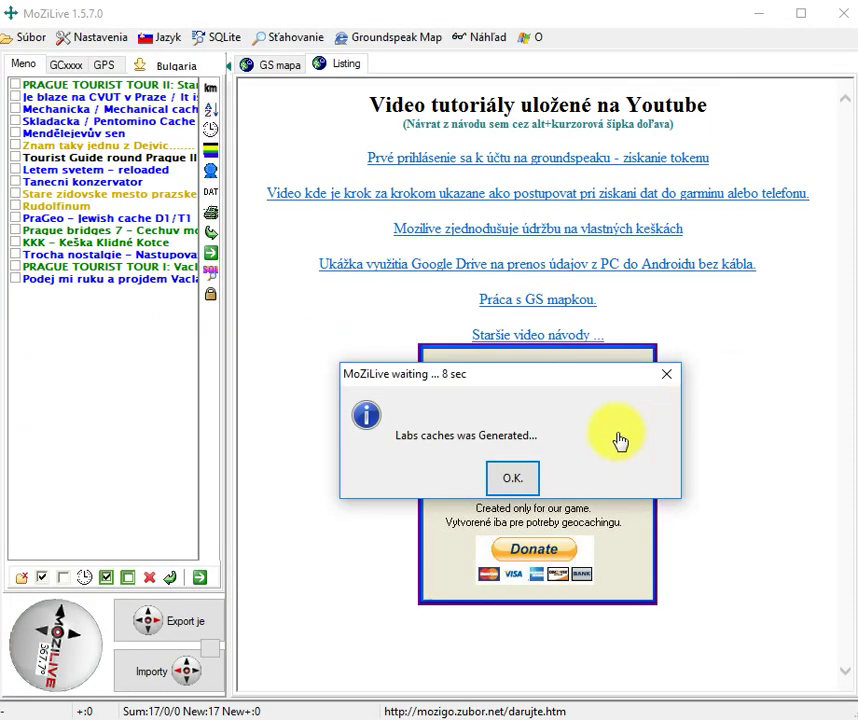
left_click(511, 481)
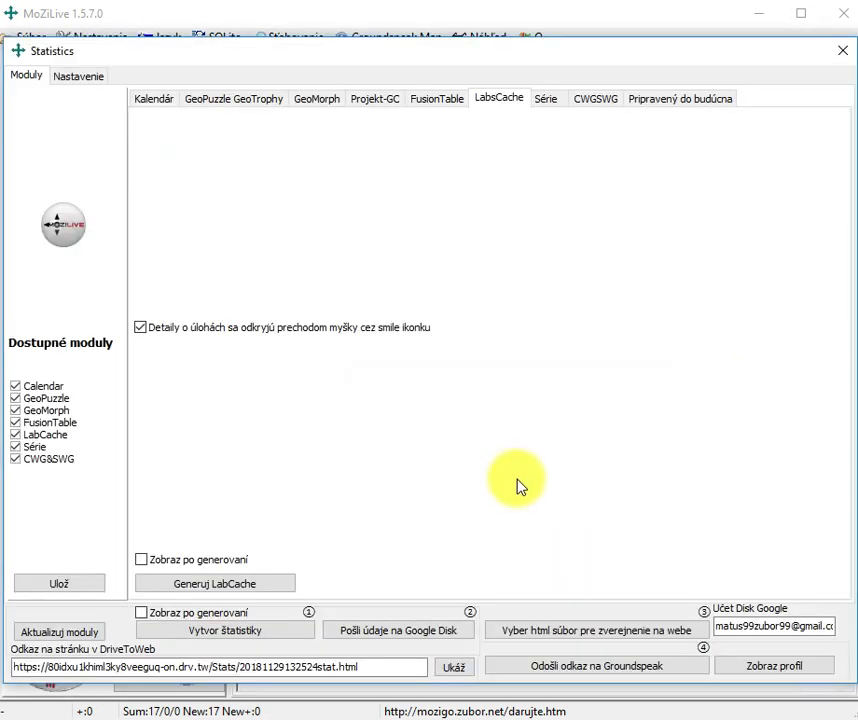
left_click(551, 103)
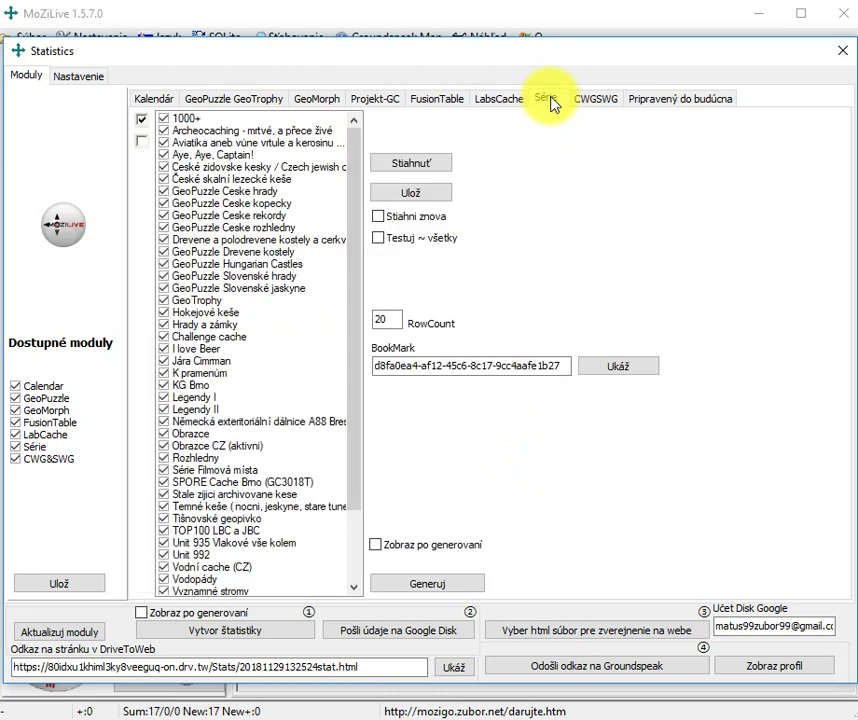
left_click(433, 584)
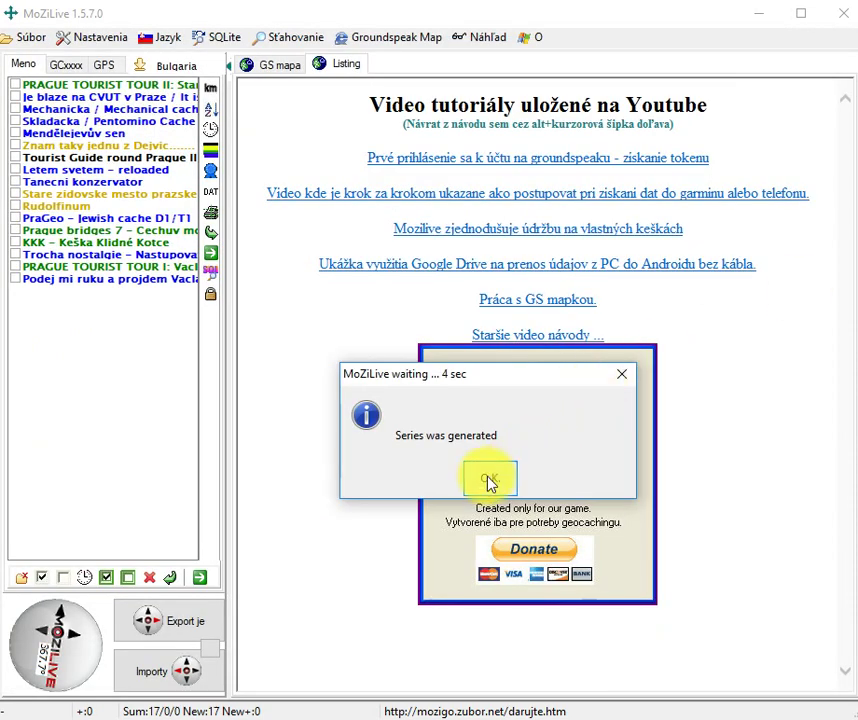
left_click(489, 482)
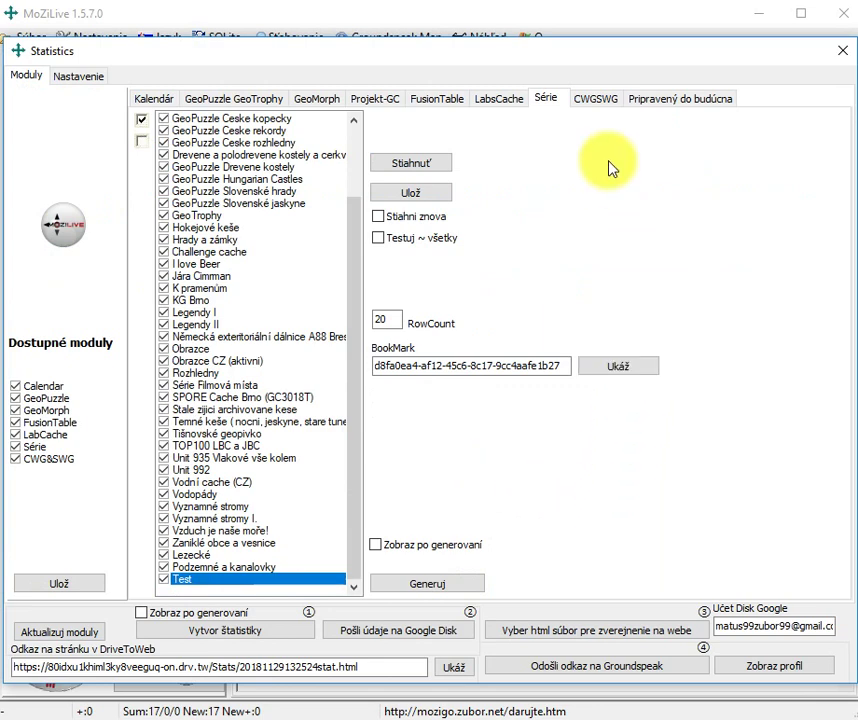
Generate the CWG & SWG collection and create the complete statistics from all modules.
left_click(605, 106)
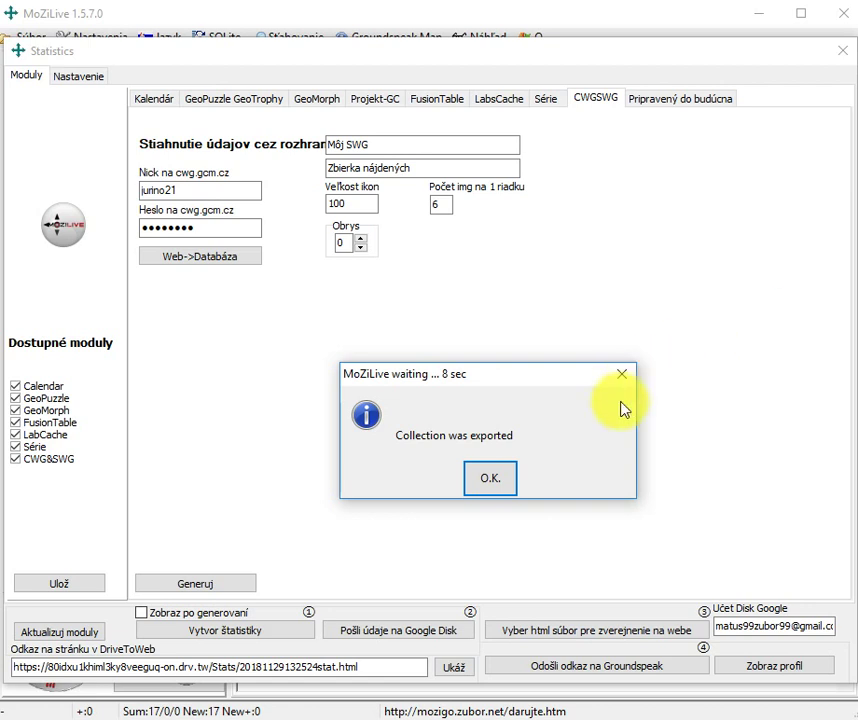
left_click(502, 483)
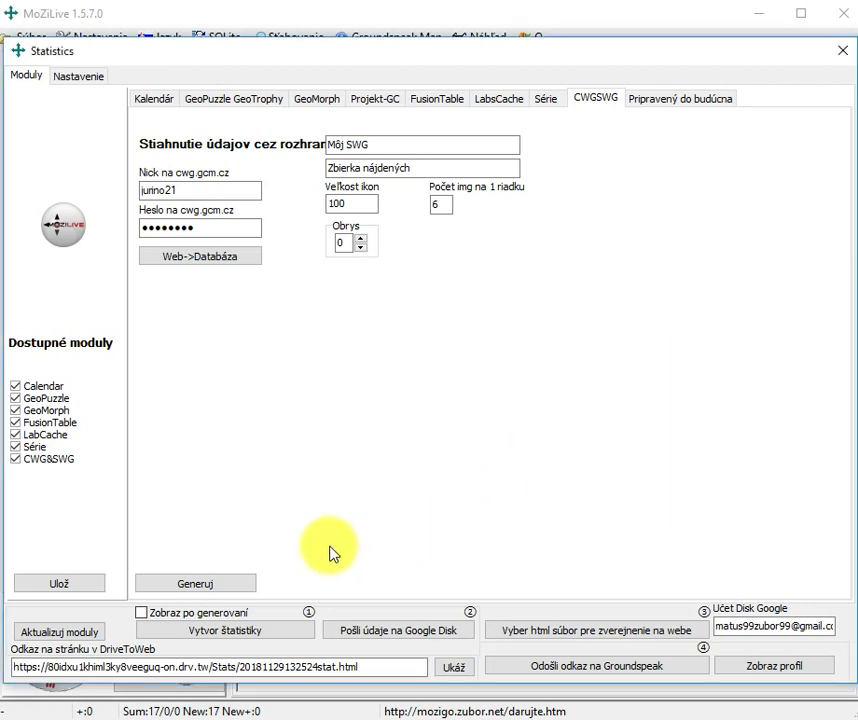
left_click(197, 633)
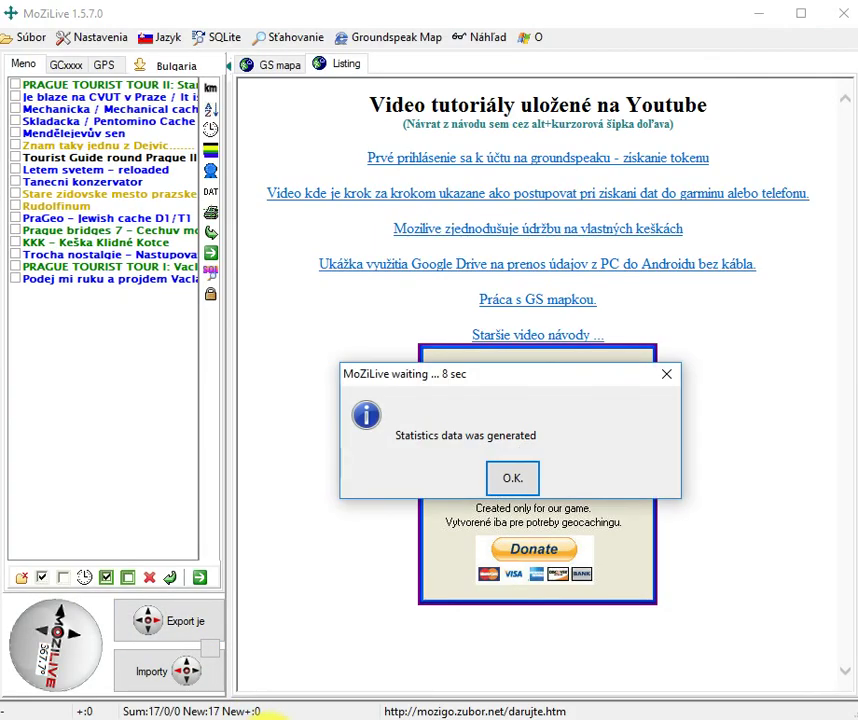
left_click(514, 482)
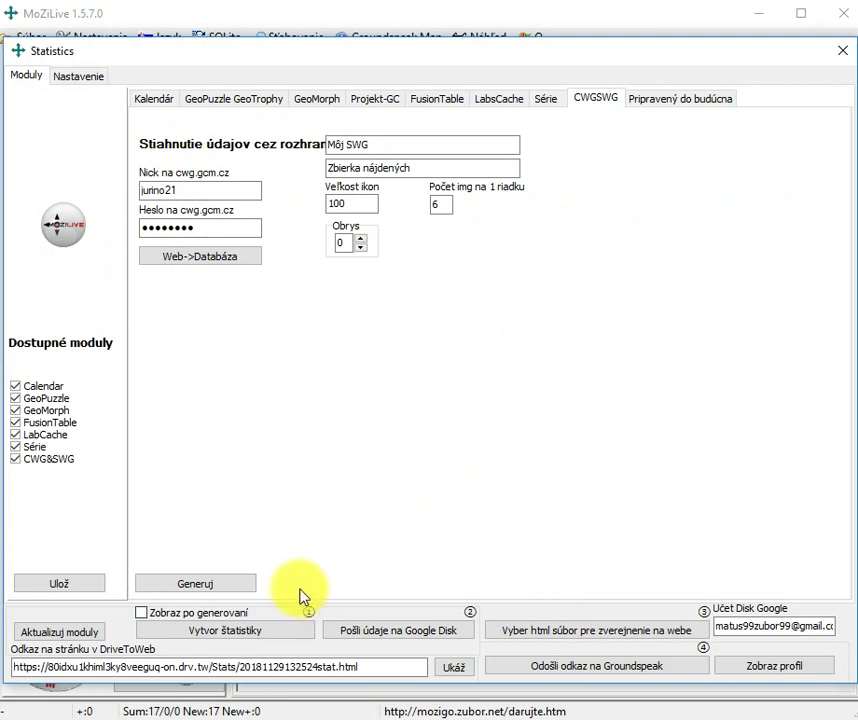
left_click(435, 642)
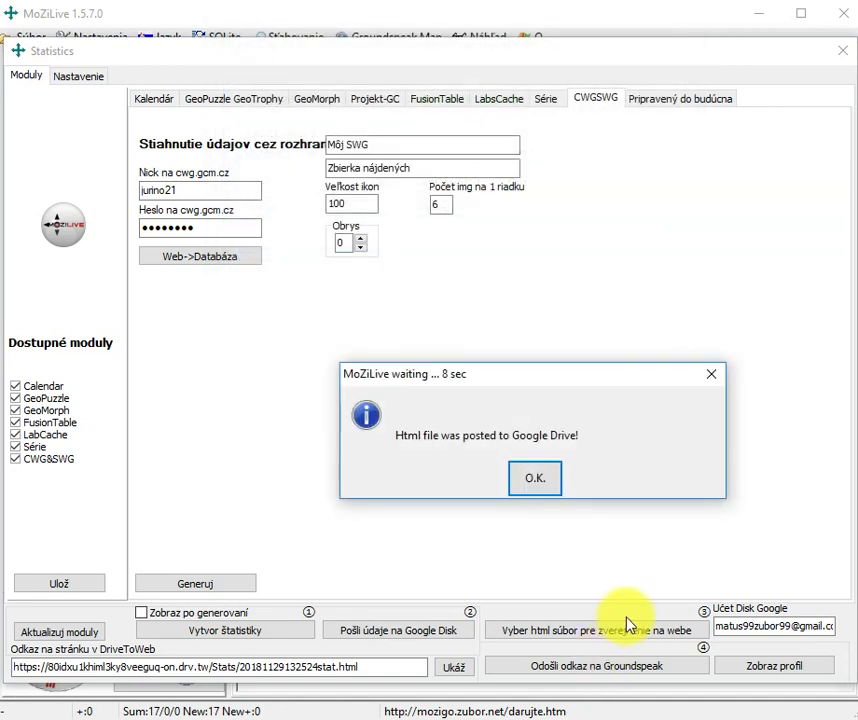
left_click(537, 481)
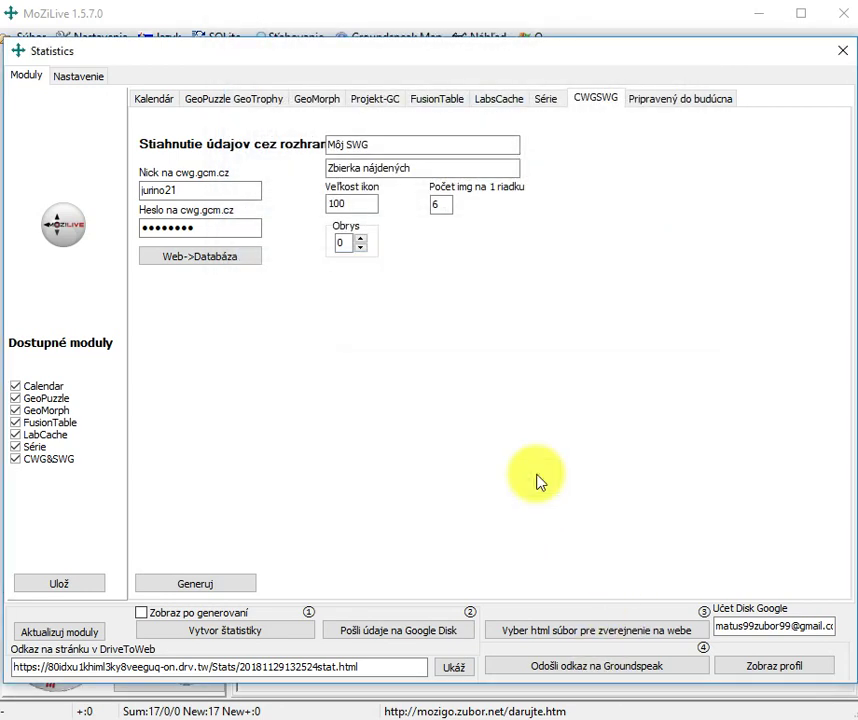
left_click(590, 640)
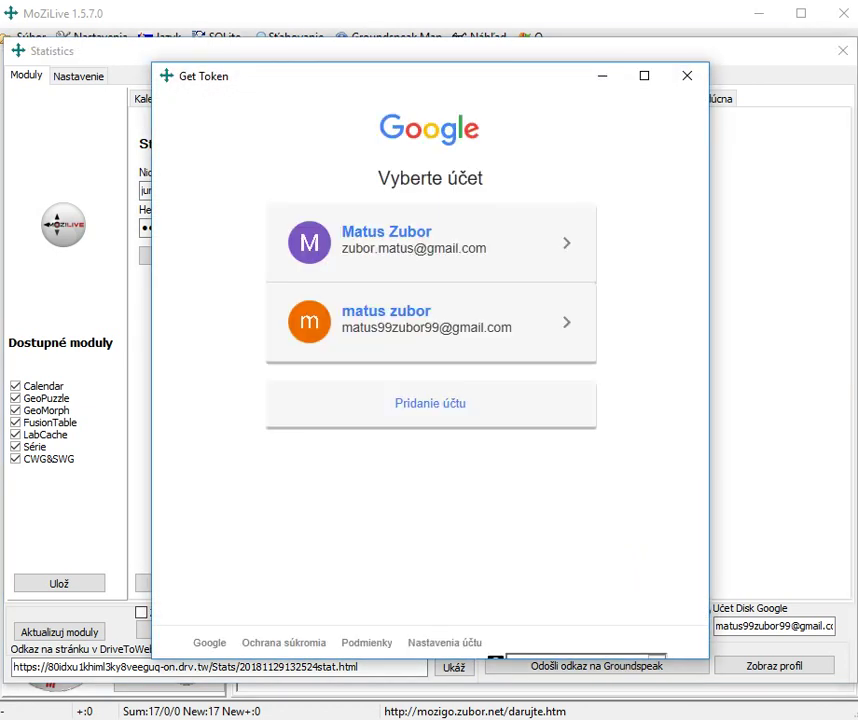
left_click(428, 330)
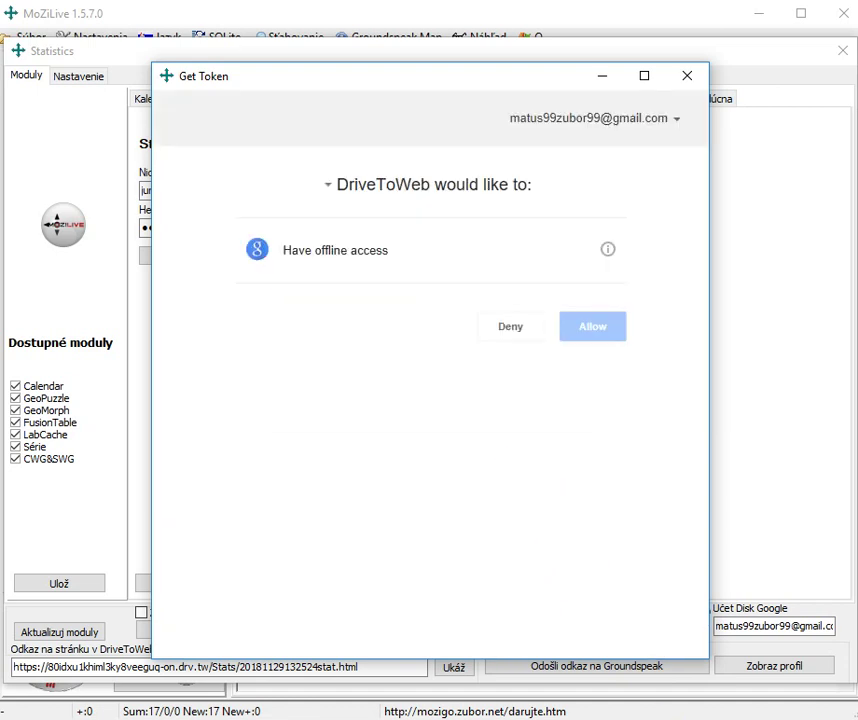
left_click(598, 328)
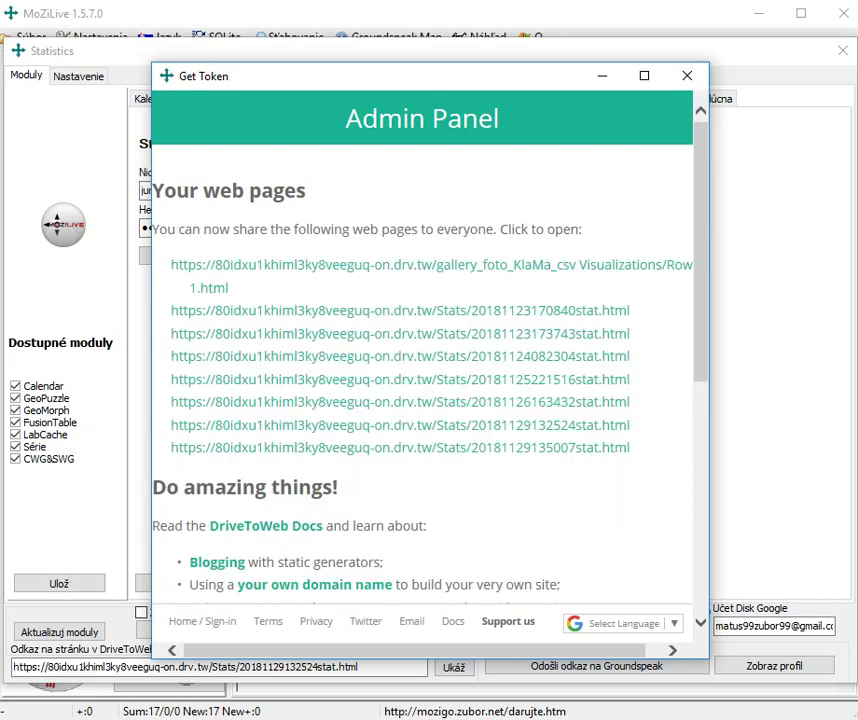
left_click(563, 450)
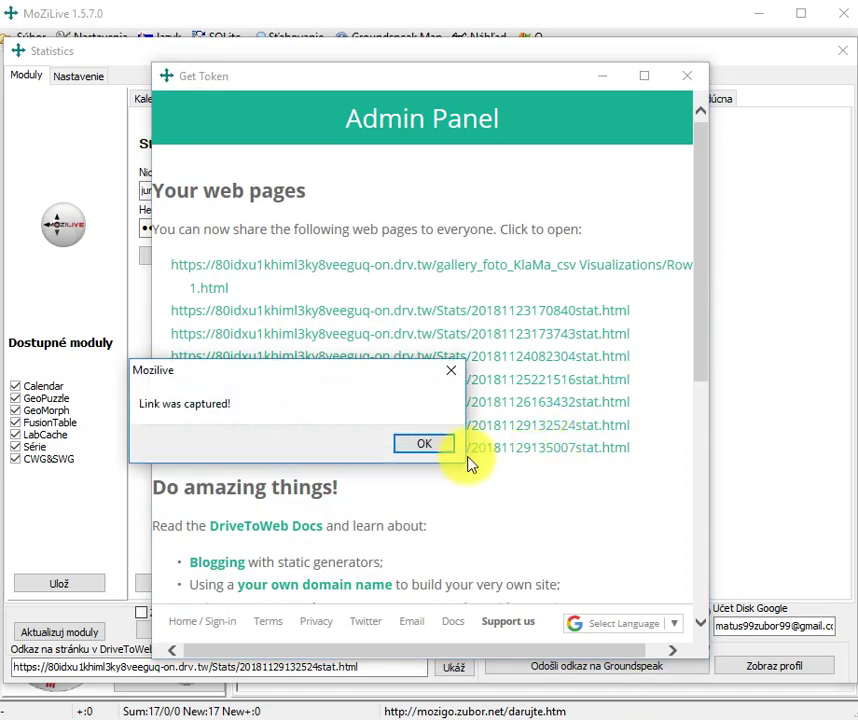
left_click(437, 450)
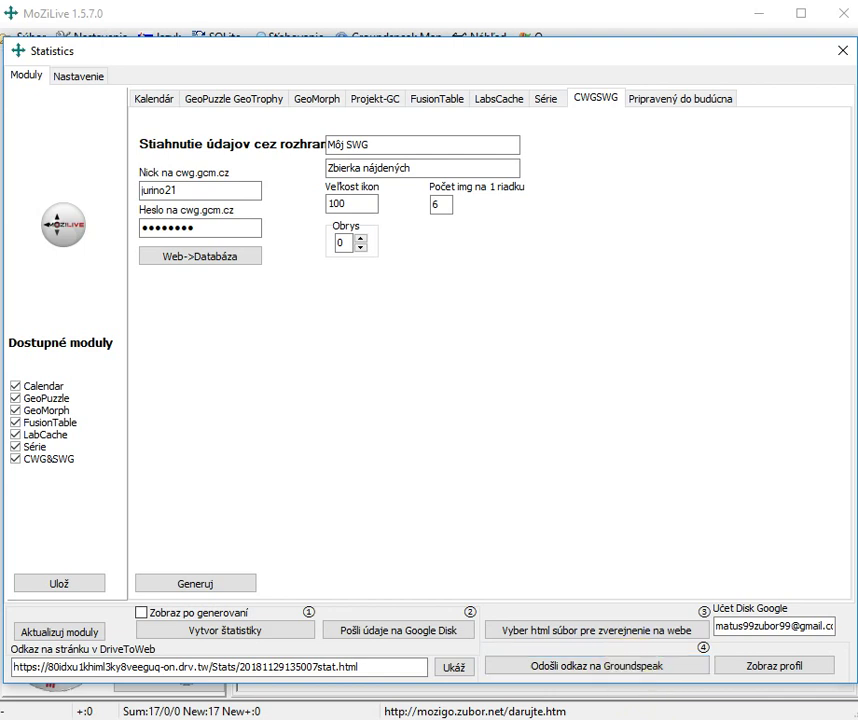
Send the published statistics link to Groundspeak and display the geocaching profile in the browser.
left_click(634, 666)
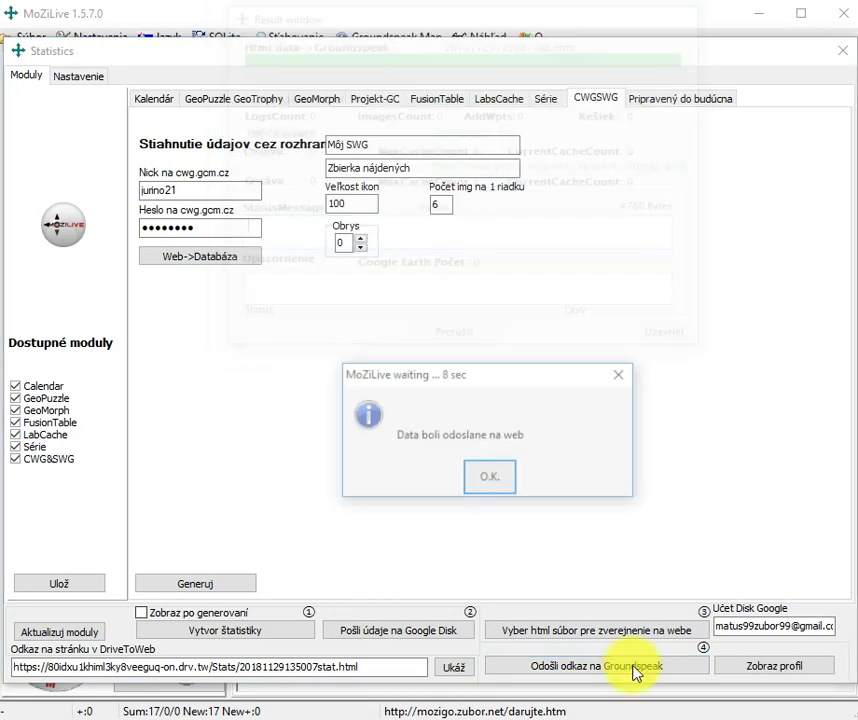
left_click(491, 482)
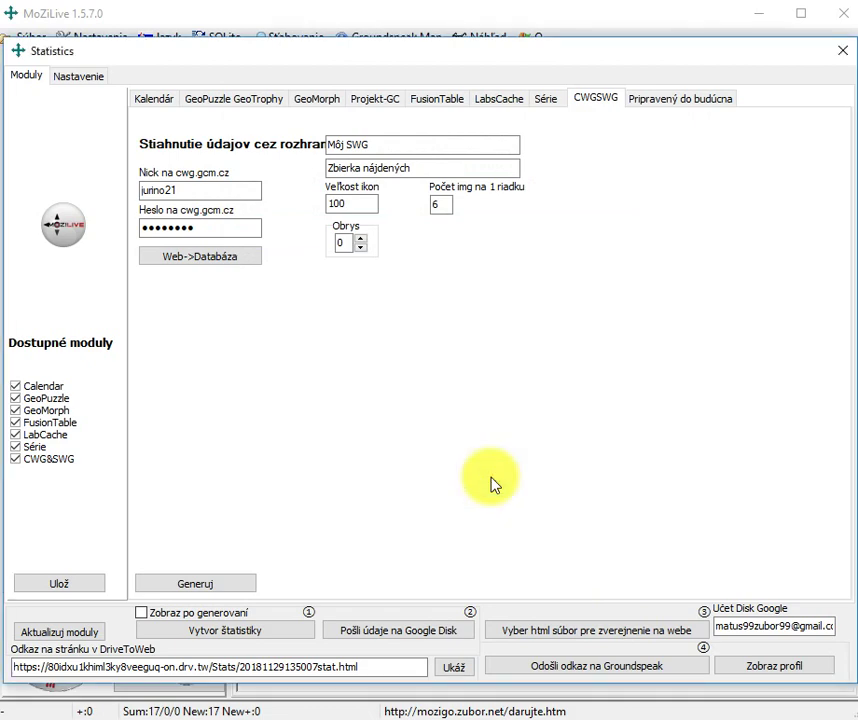
left_click(773, 666)
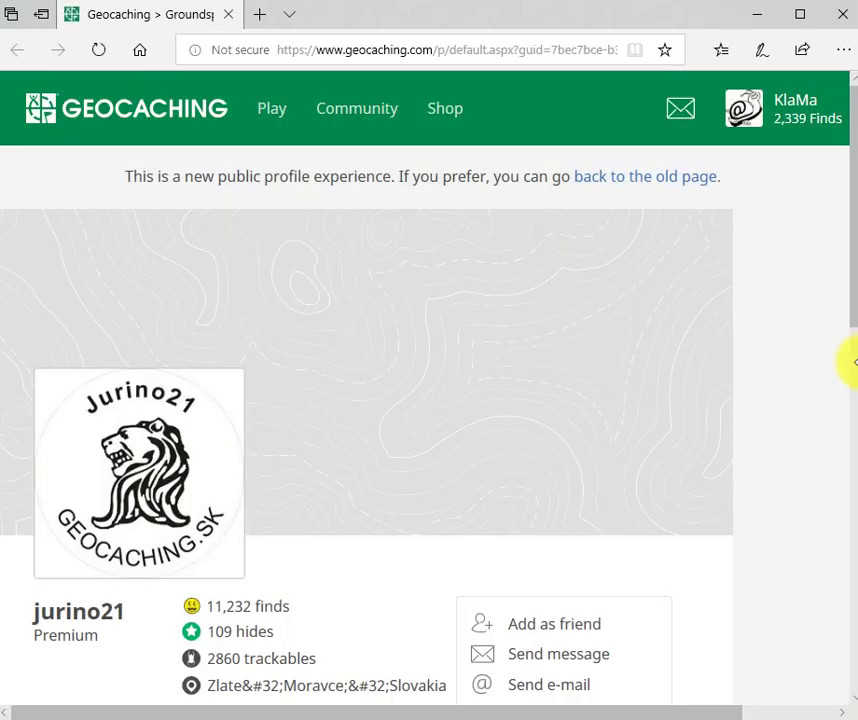
Follow the profile's link to the statistics stored on Google Drive, agreeing to leave Geocaching.com.
left_click_drag(853, 306, 846, 437)
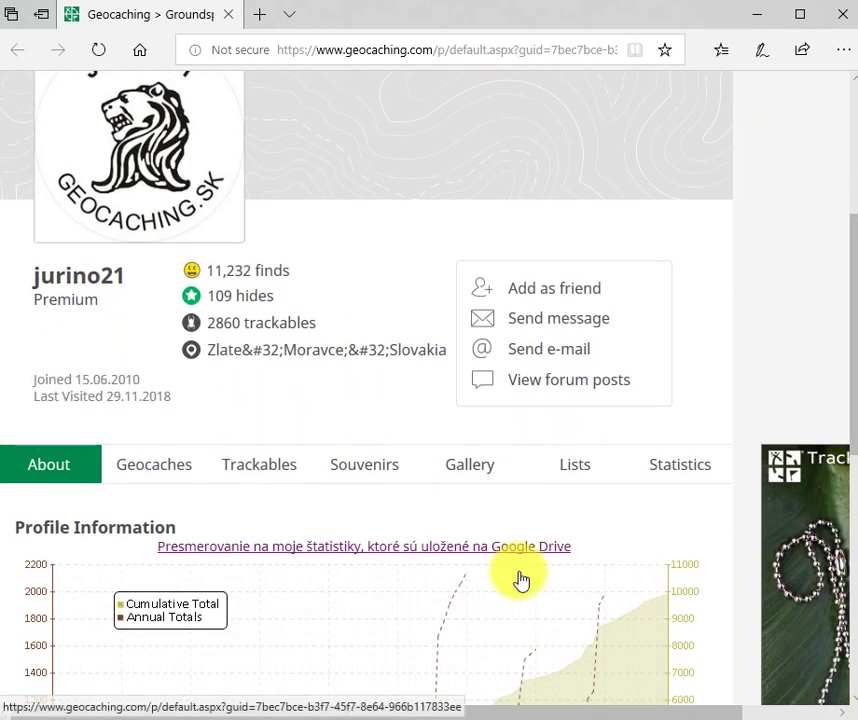
left_click(423, 549)
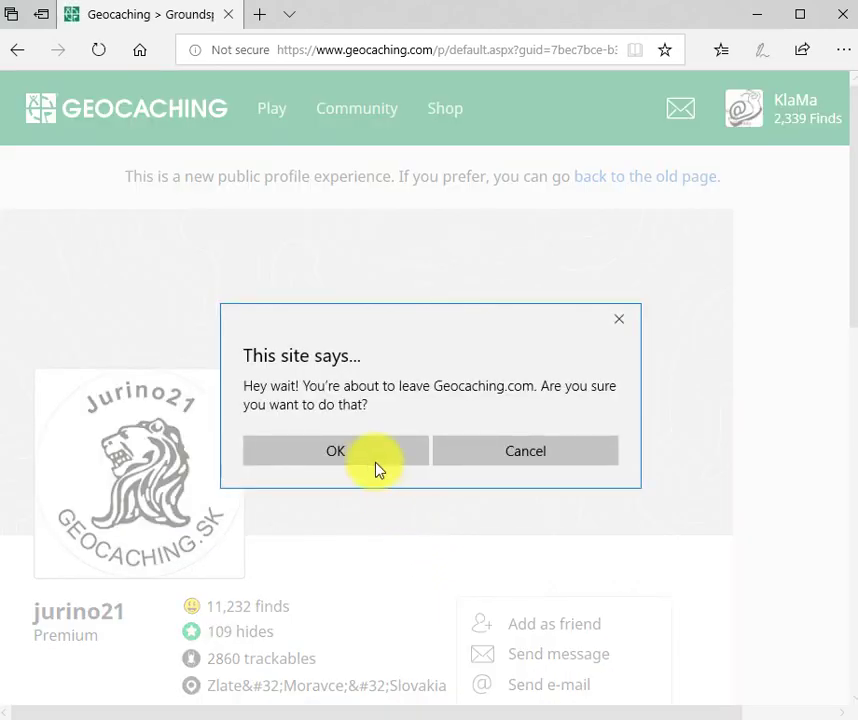
left_click(364, 450)
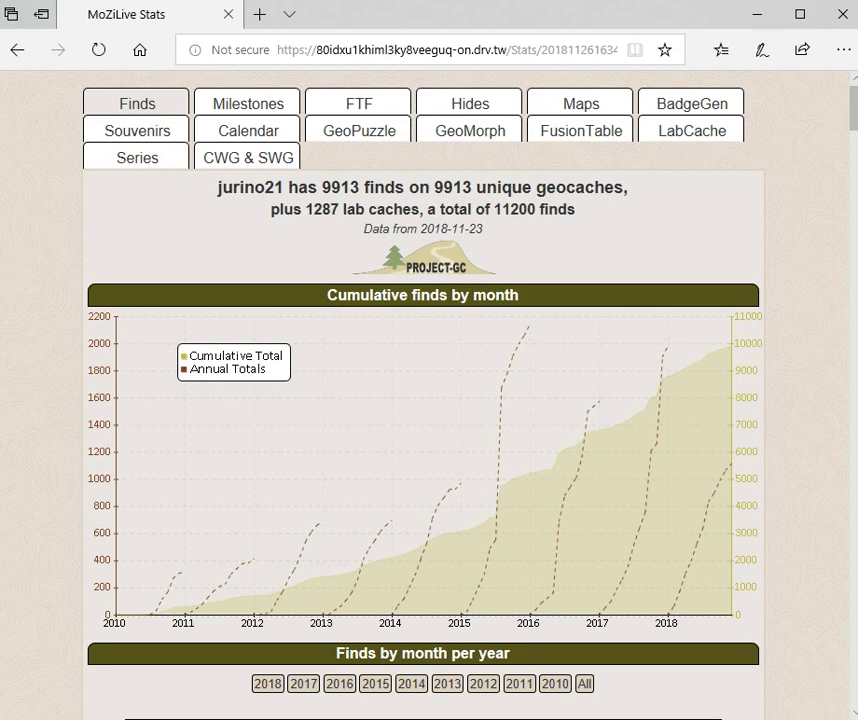
View the Space Corps Directives and Movies Movies Movies details in the Lab Caches statistics, and switch to the Fusion Table map.
left_click(697, 133)
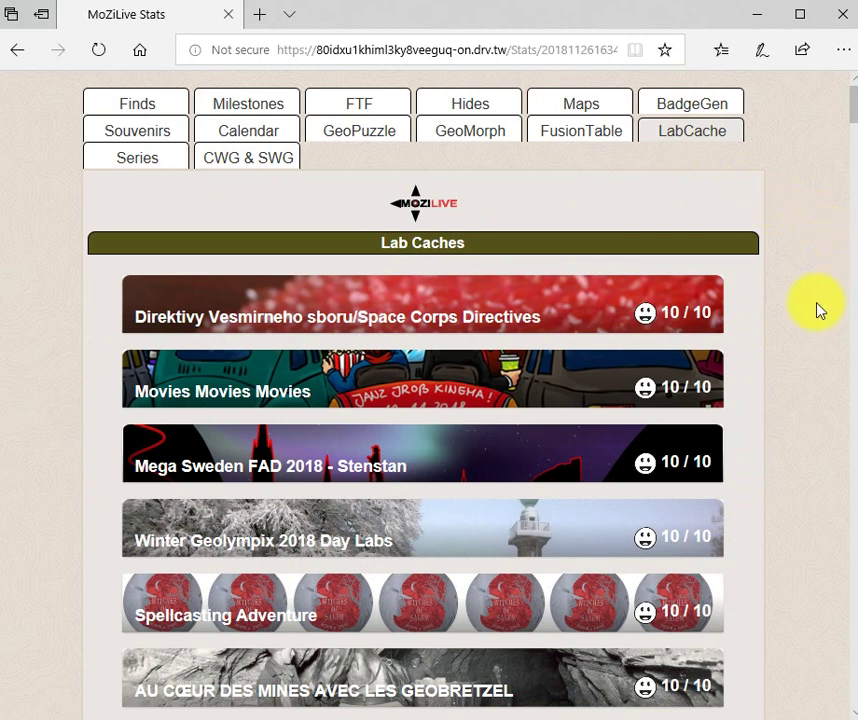
left_click(648, 318)
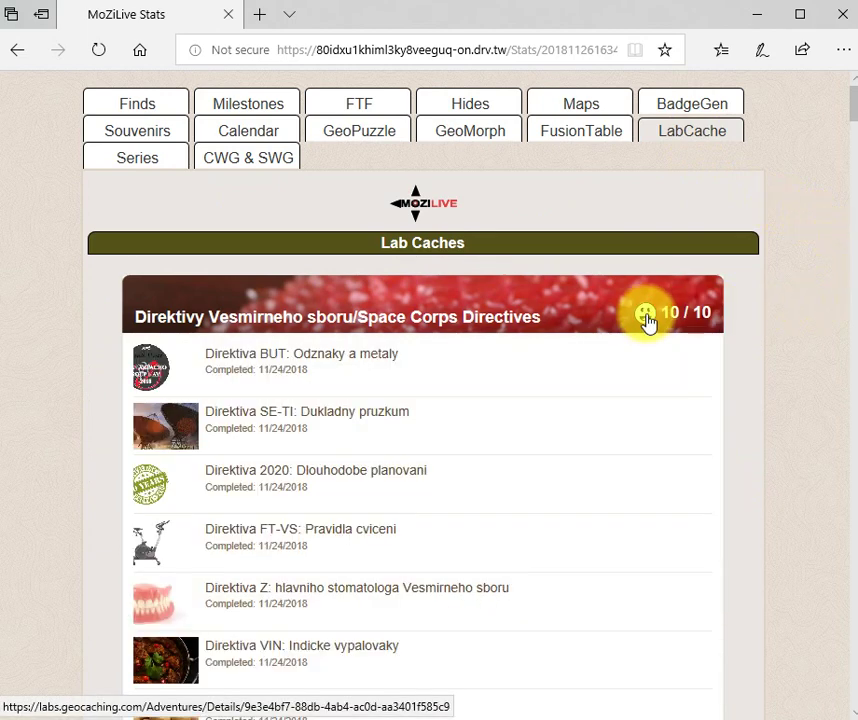
left_click(648, 318)
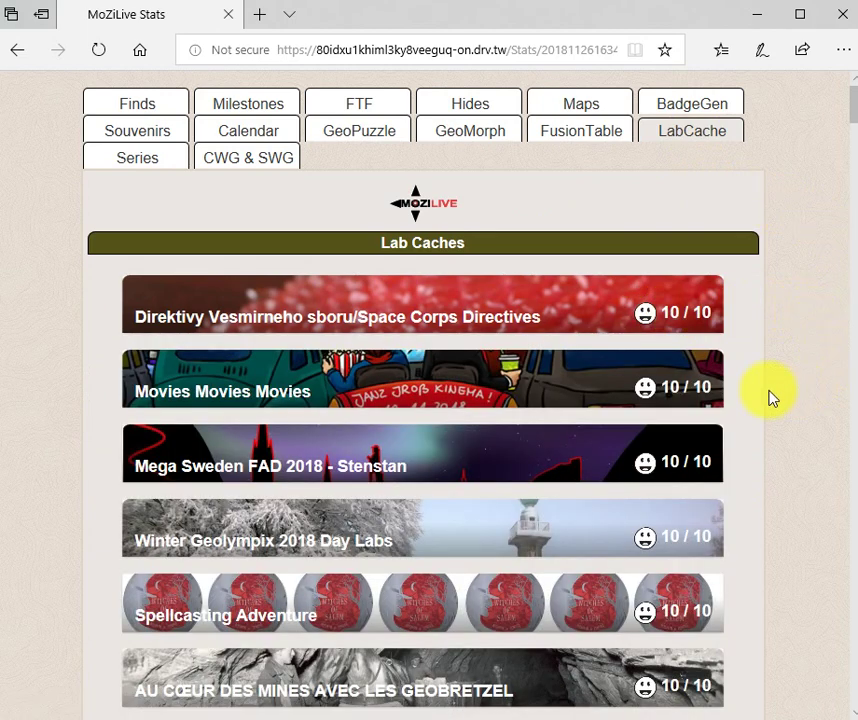
left_click(648, 397)
left_click(645, 393)
left_click(569, 133)
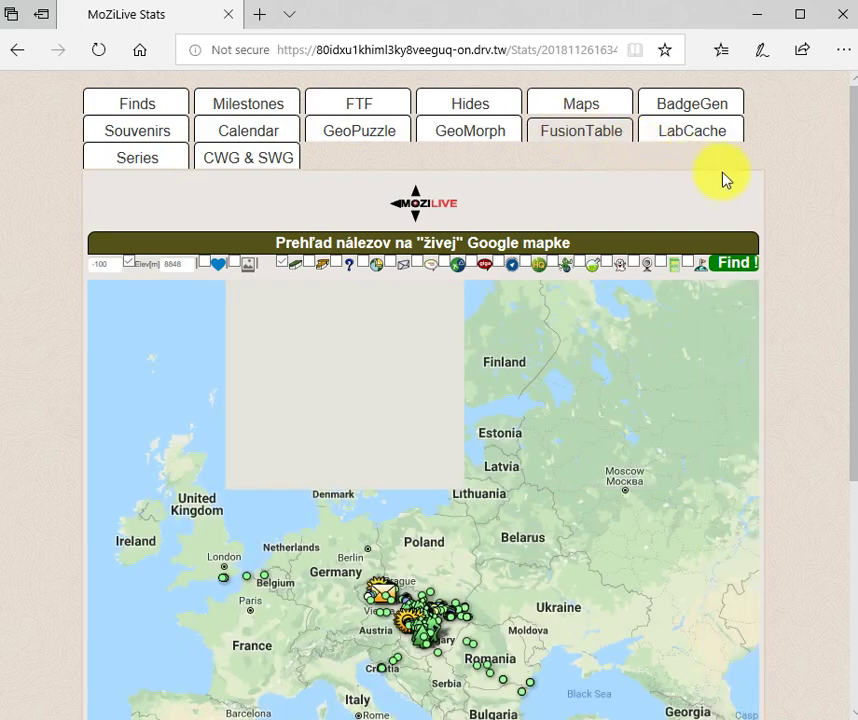